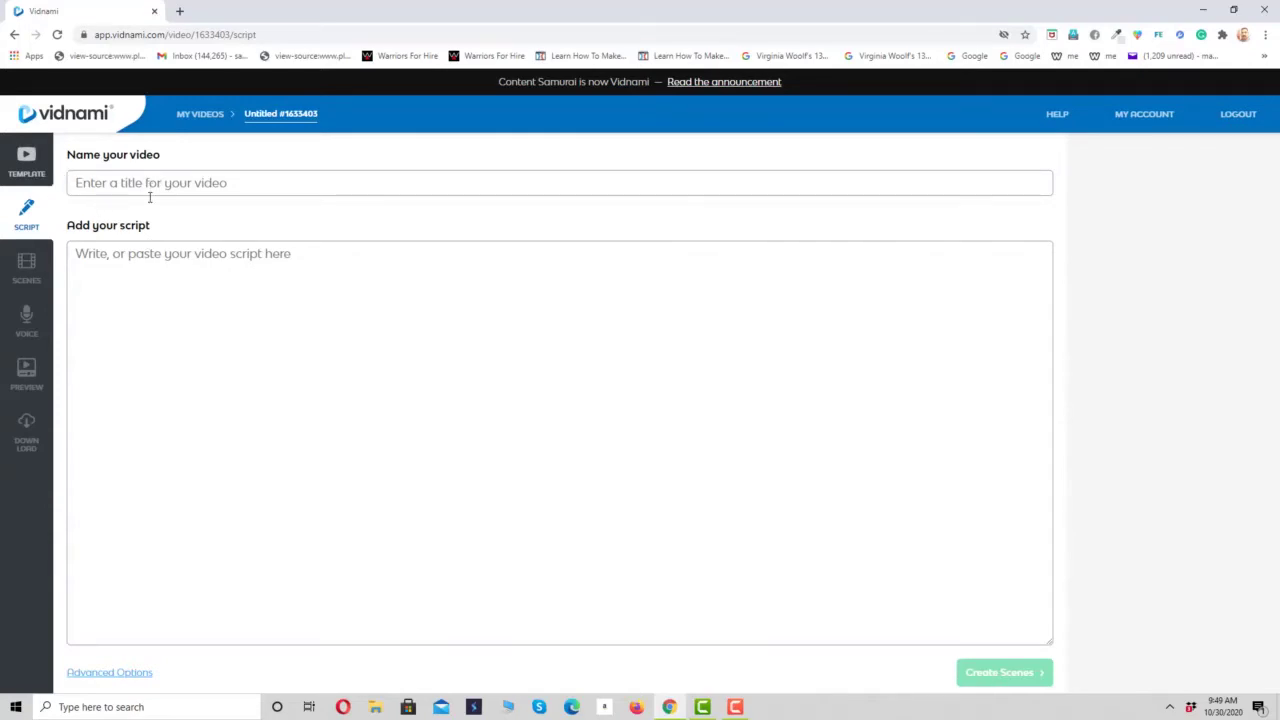
- Open the Word document "7 Steps For Dealing With Recurring Thoughts Of A Traumatic Past" from the DEMO folder on the Desktop in File Explorer
left_click(510, 707)
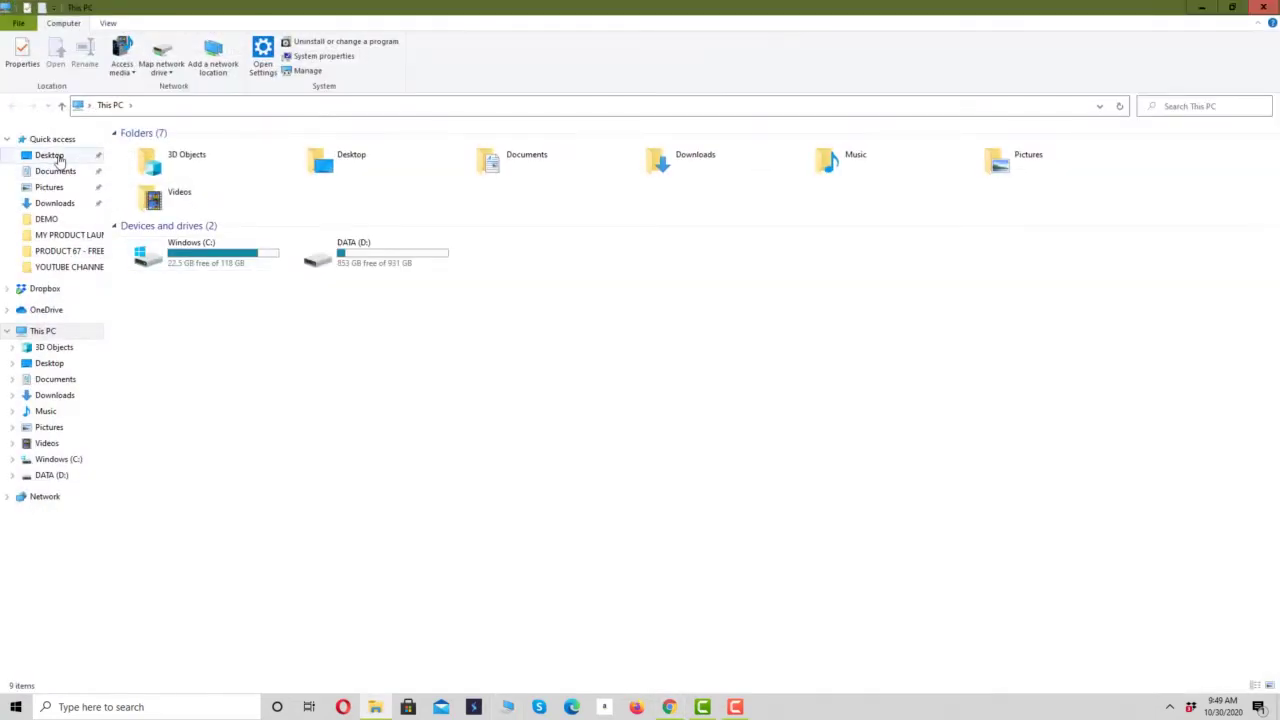
left_click(53, 157)
left_click(168, 163)
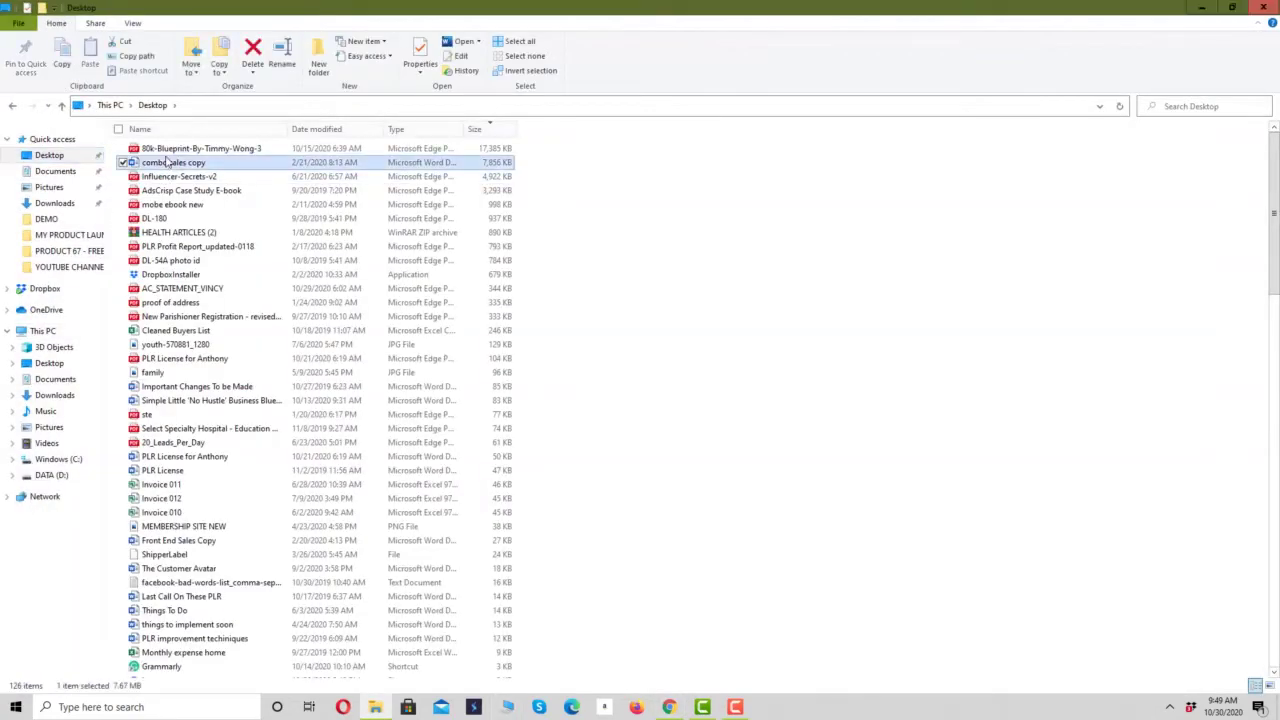
key("d")
key("d")
key("d")
key("d")
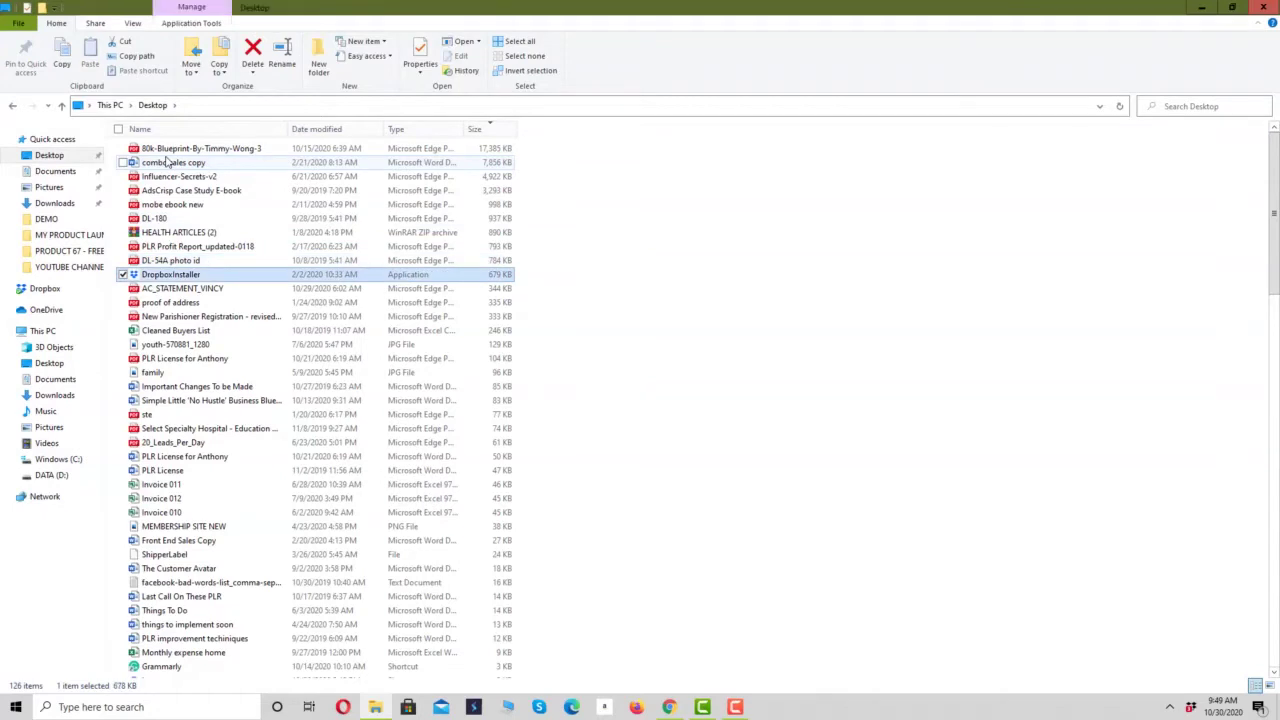
double_click(155, 158)
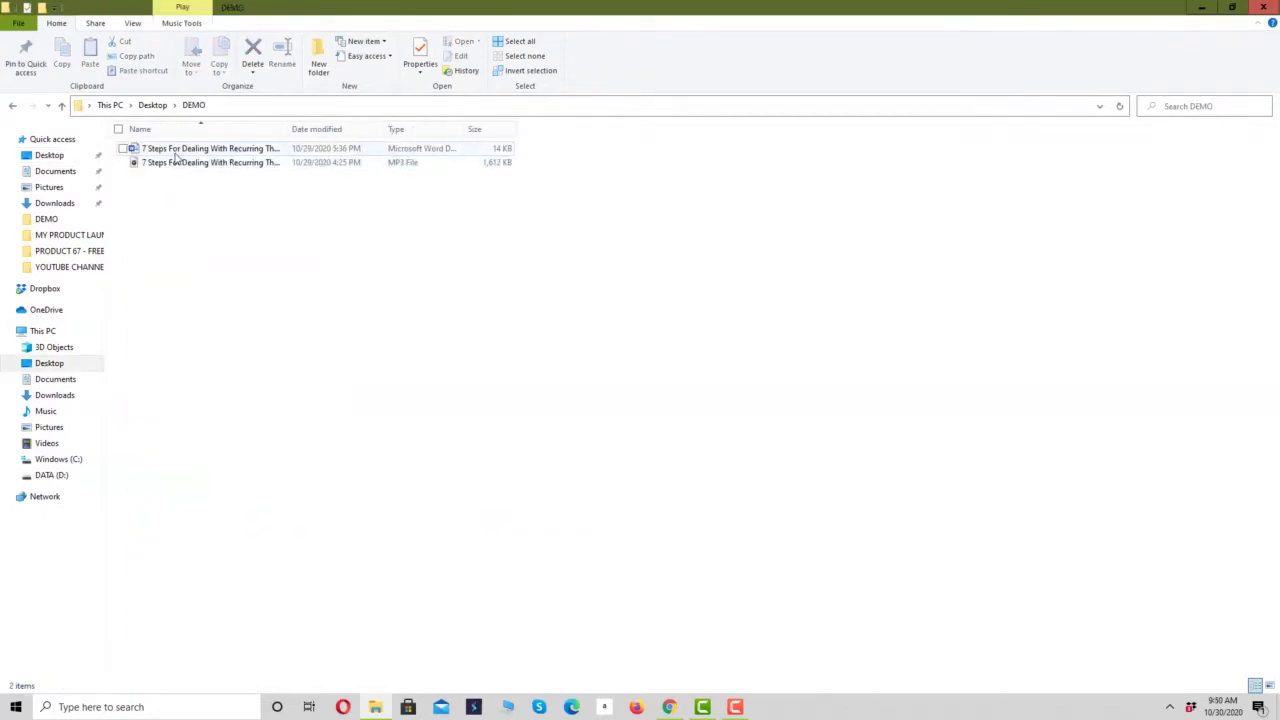
double_click(175, 150)
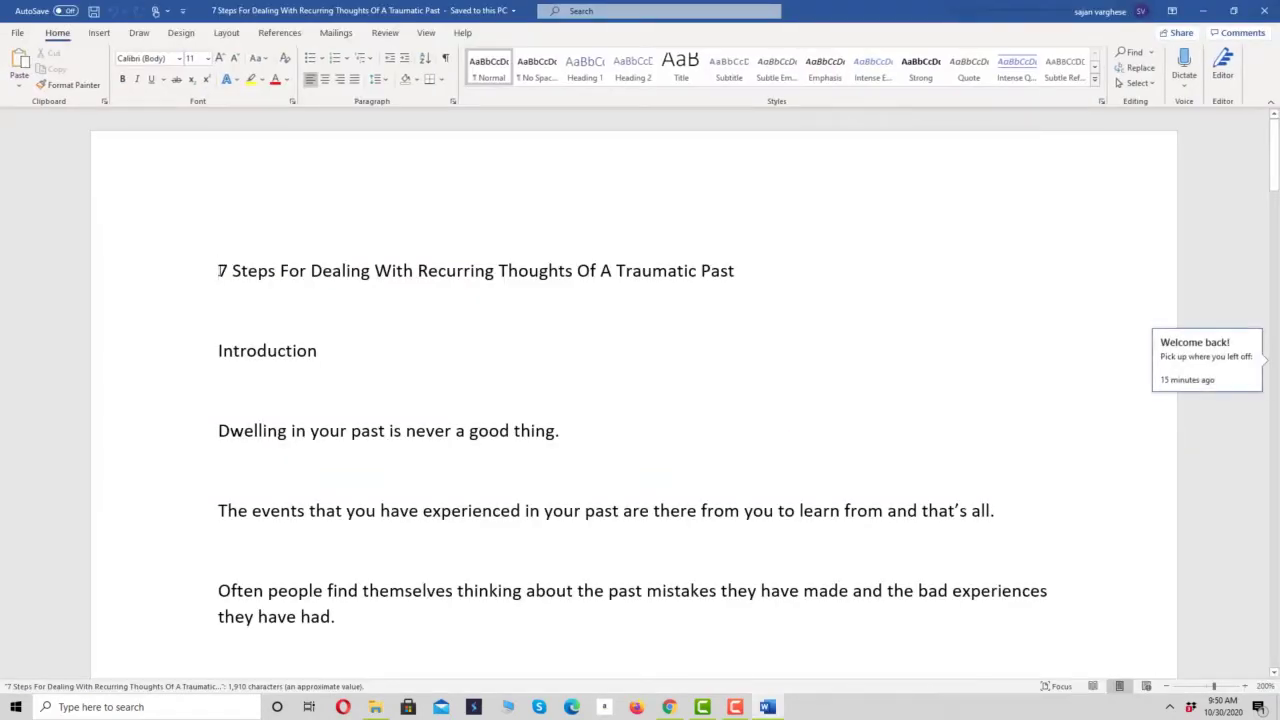
- Copy the document's title line from Word and paste it as the video's name in Vidnami
left_click_drag(222, 270, 735, 275)
key("ctrl+c")
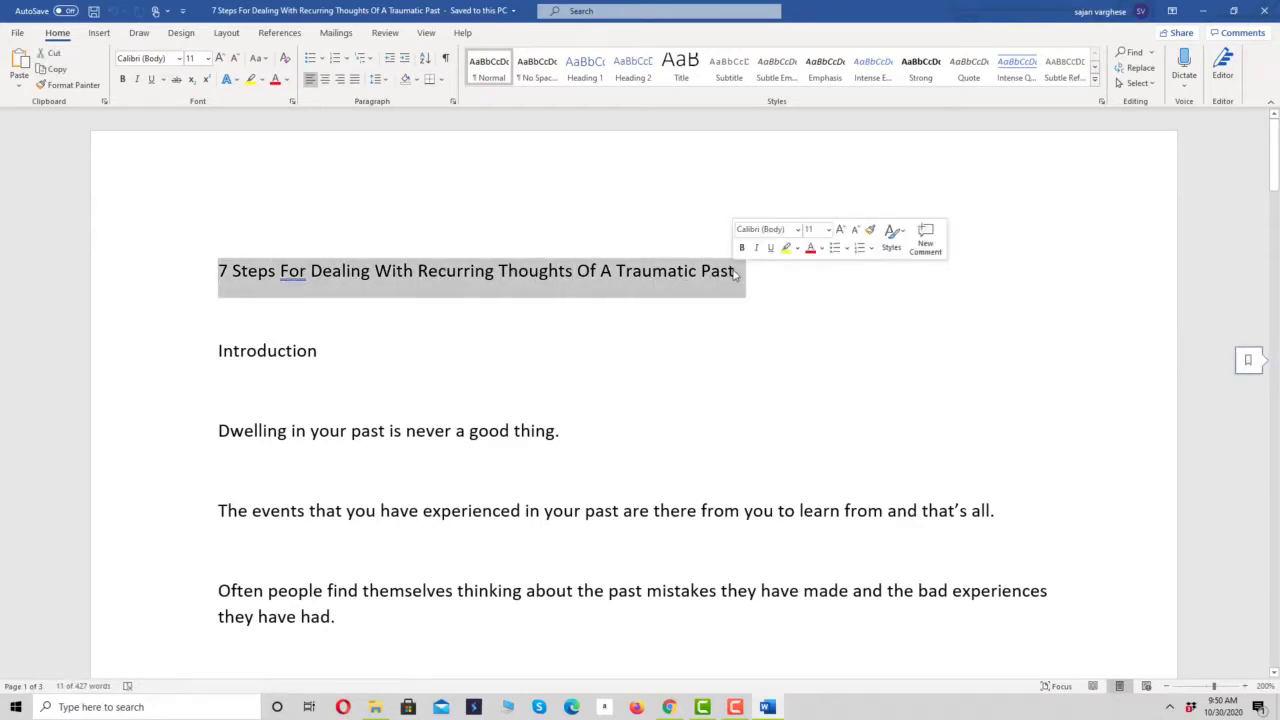
key("alt+Tab")
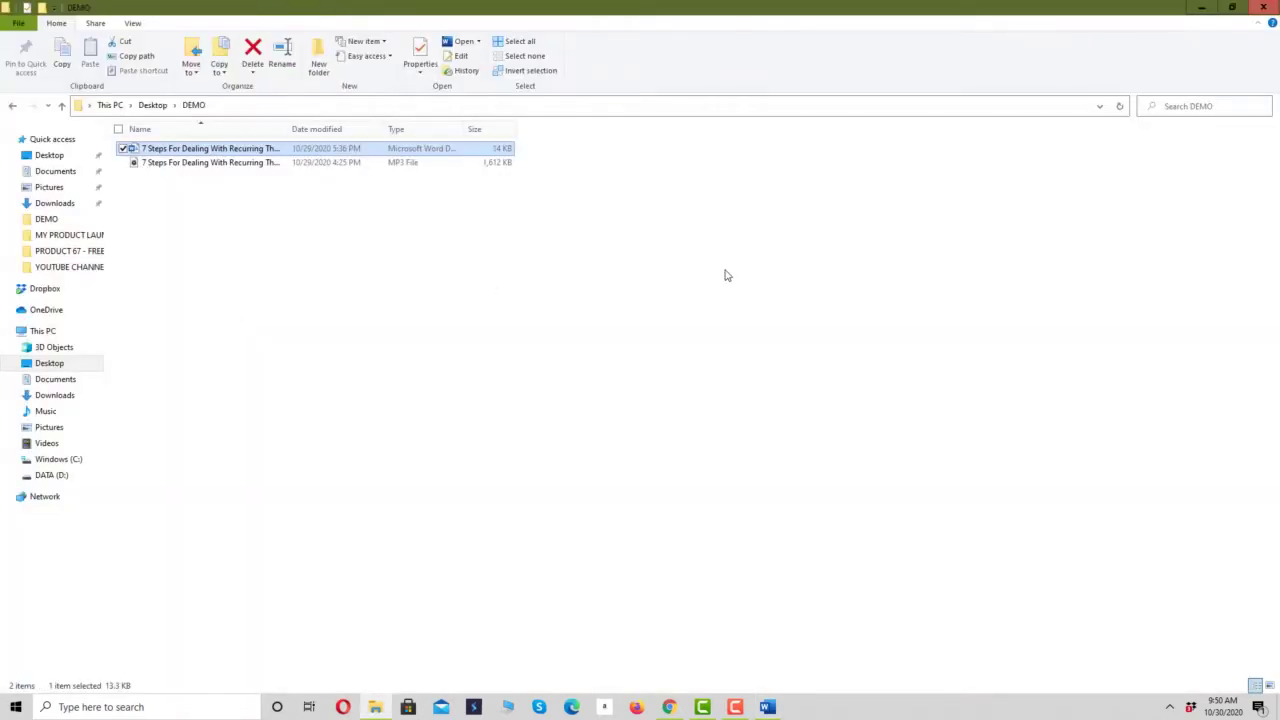
key("alt+Tab")
key("alt+Tab")
key("alt+Tab")
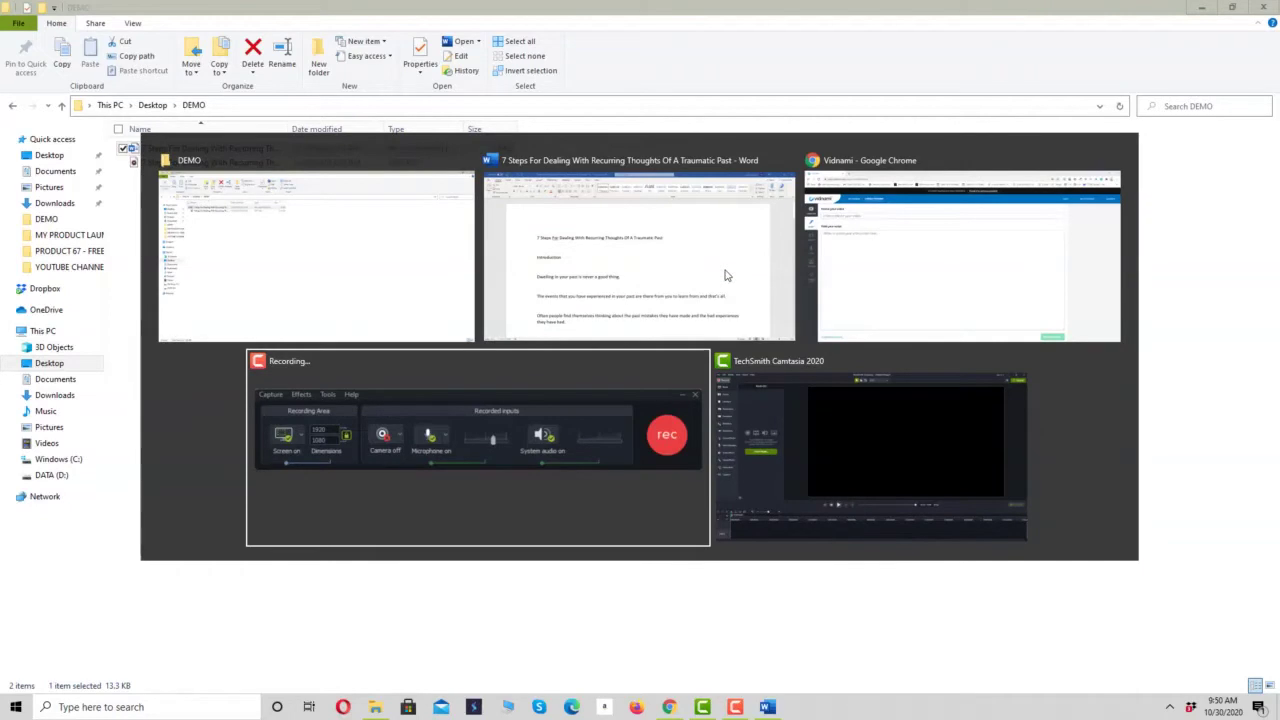
left_click(1027, 273)
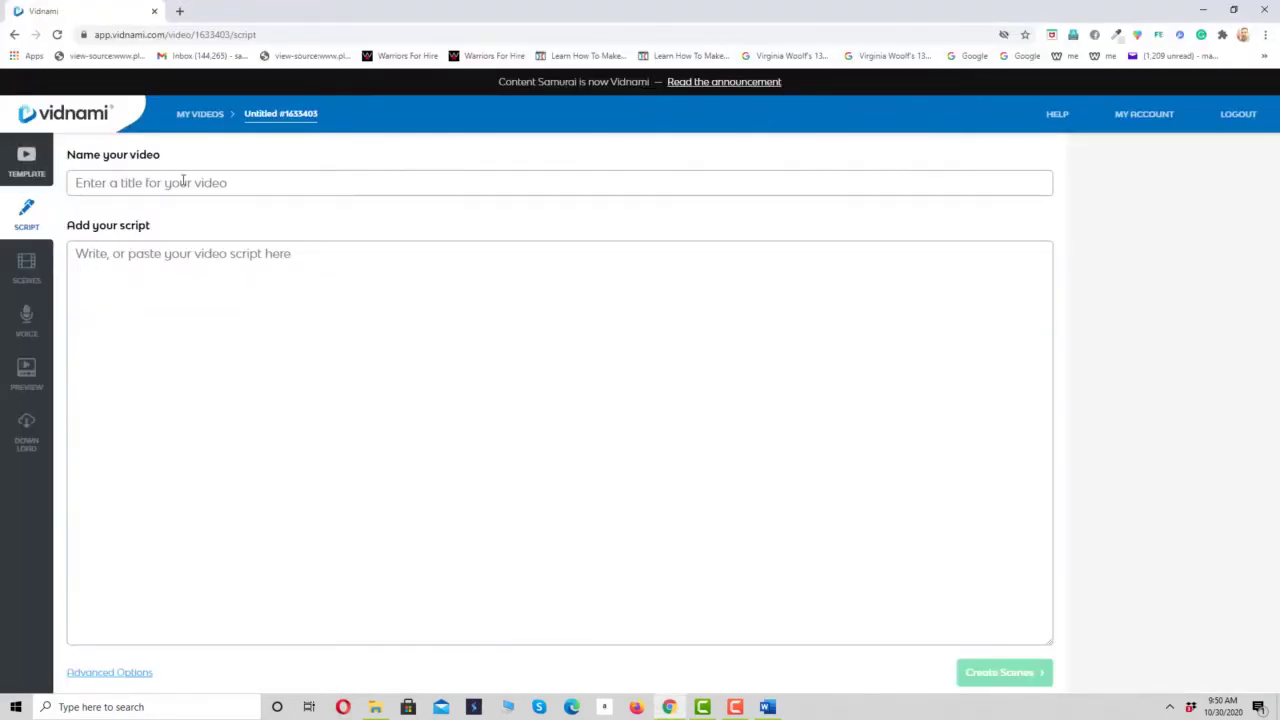
left_click(183, 182)
key("ctrl+v")
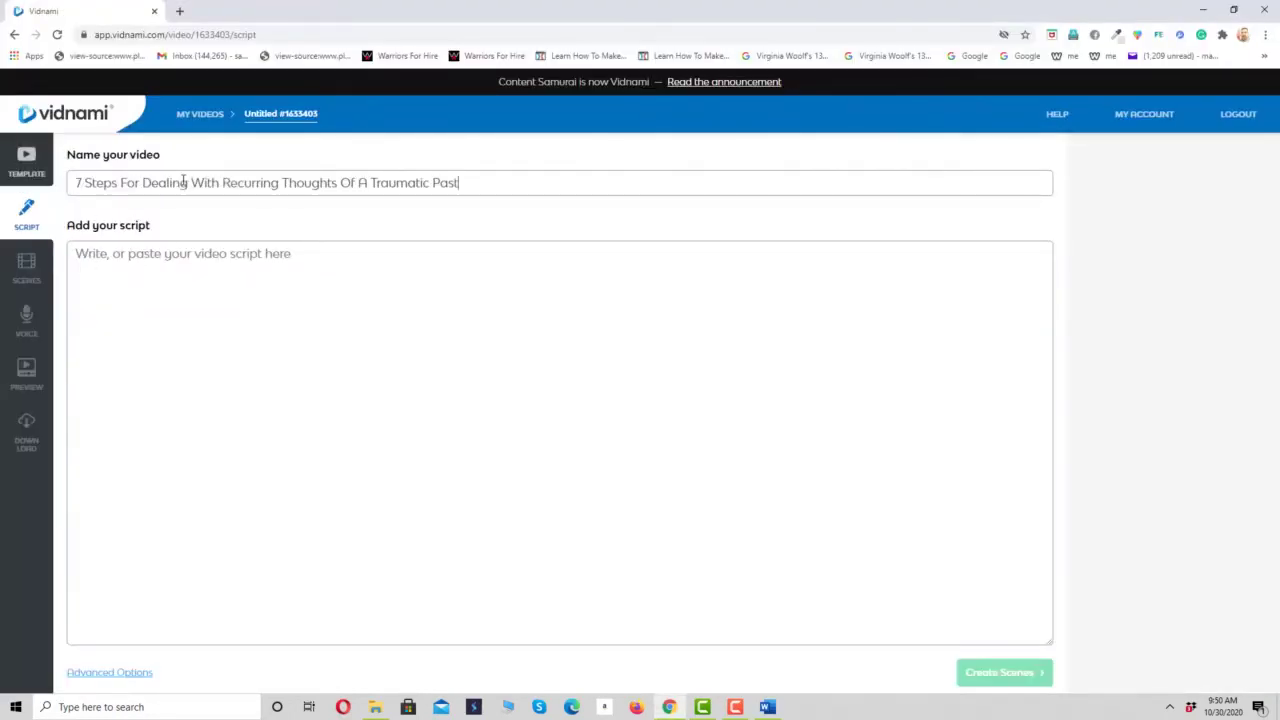
- Return to the Word document and copy its entire text, including the title
left_click(170, 277)
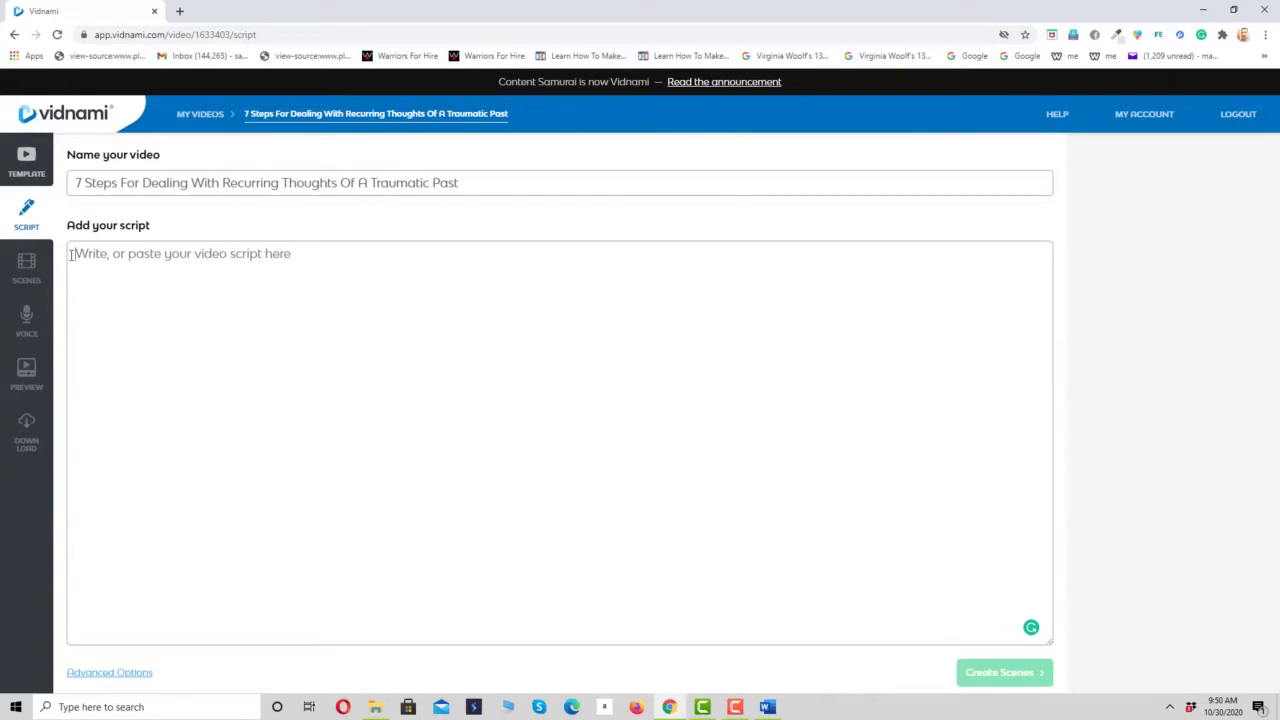
key("alt+Tab")
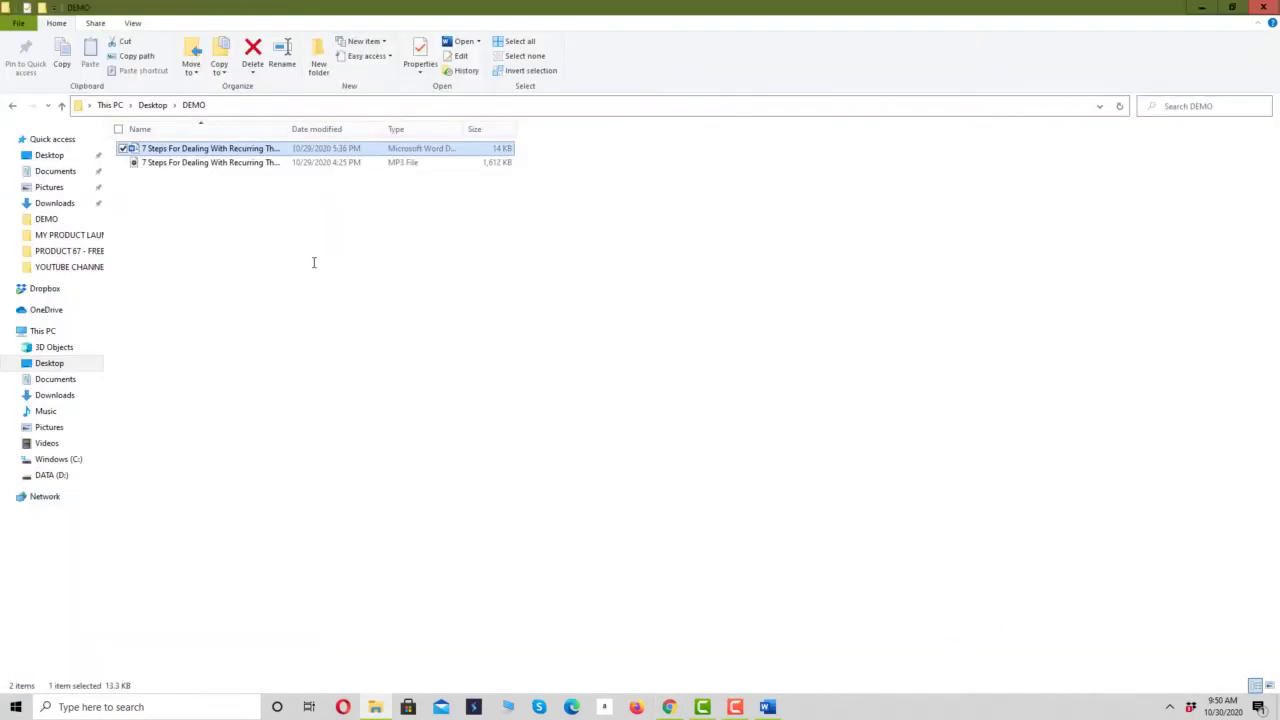
key("alt+Tab")
key("Tab")
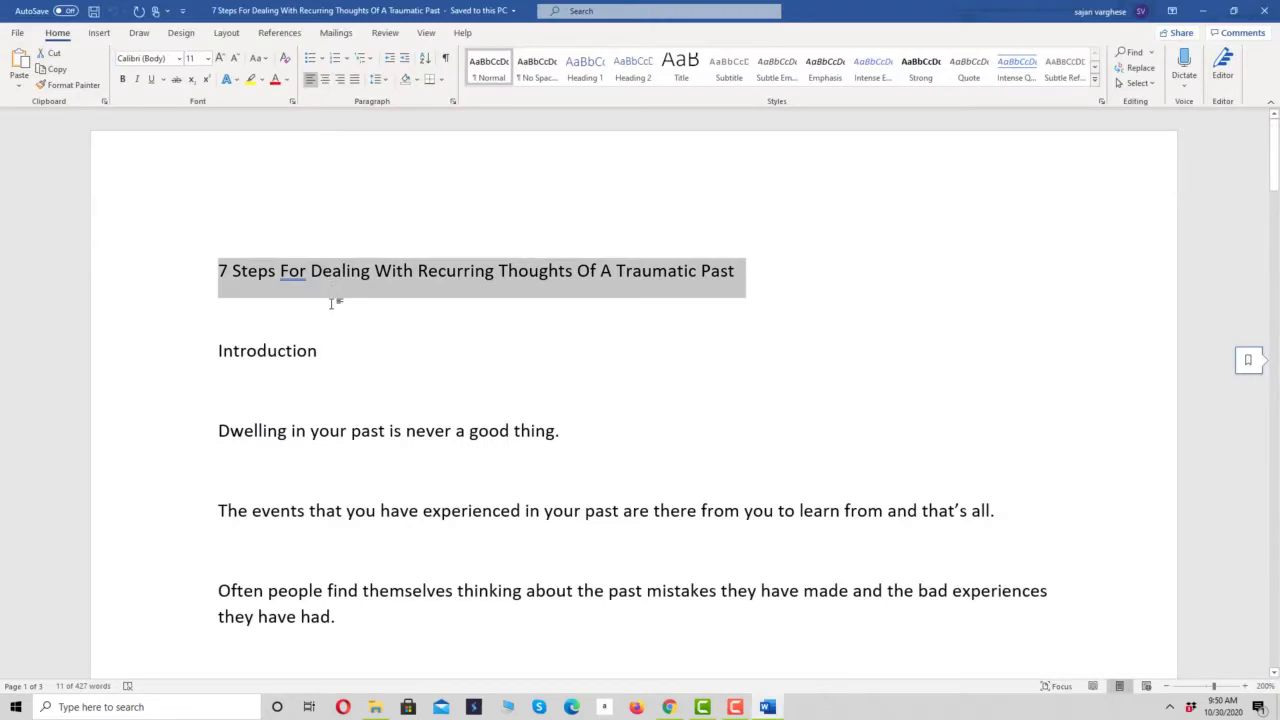
scroll(333, 300, "down", 2)
scroll(335, 304, "up", 3)
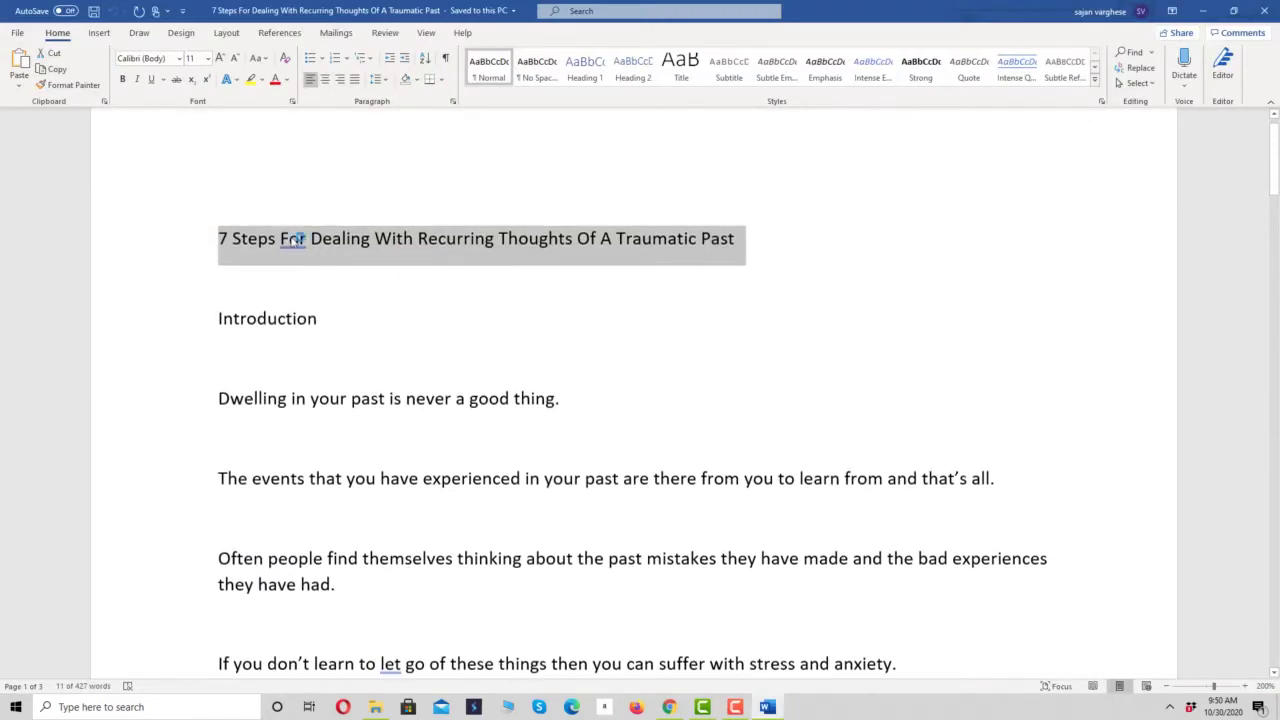
left_click(341, 305)
key("ctrl+a")
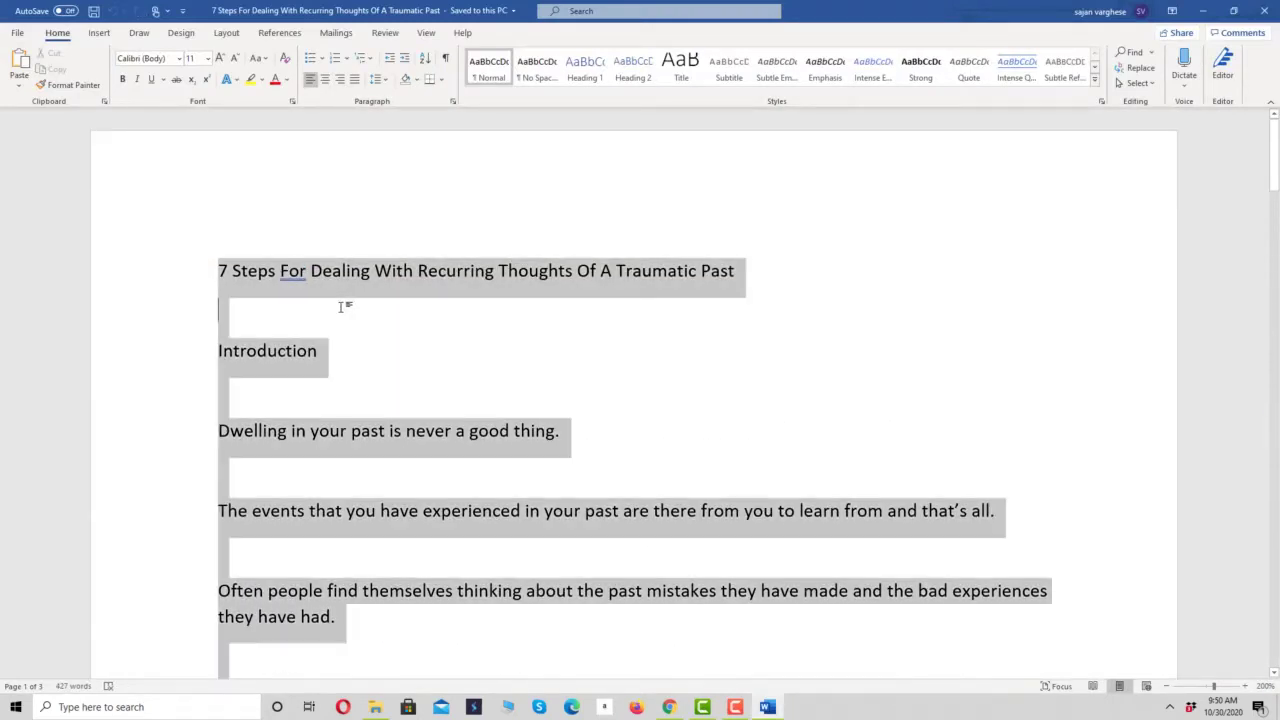
right_click(317, 274)
left_click(363, 308)
- Paste the copied text as the video script in Vidnami and create the scenes from it
key("alt+Tab")
key("alt+Tab")
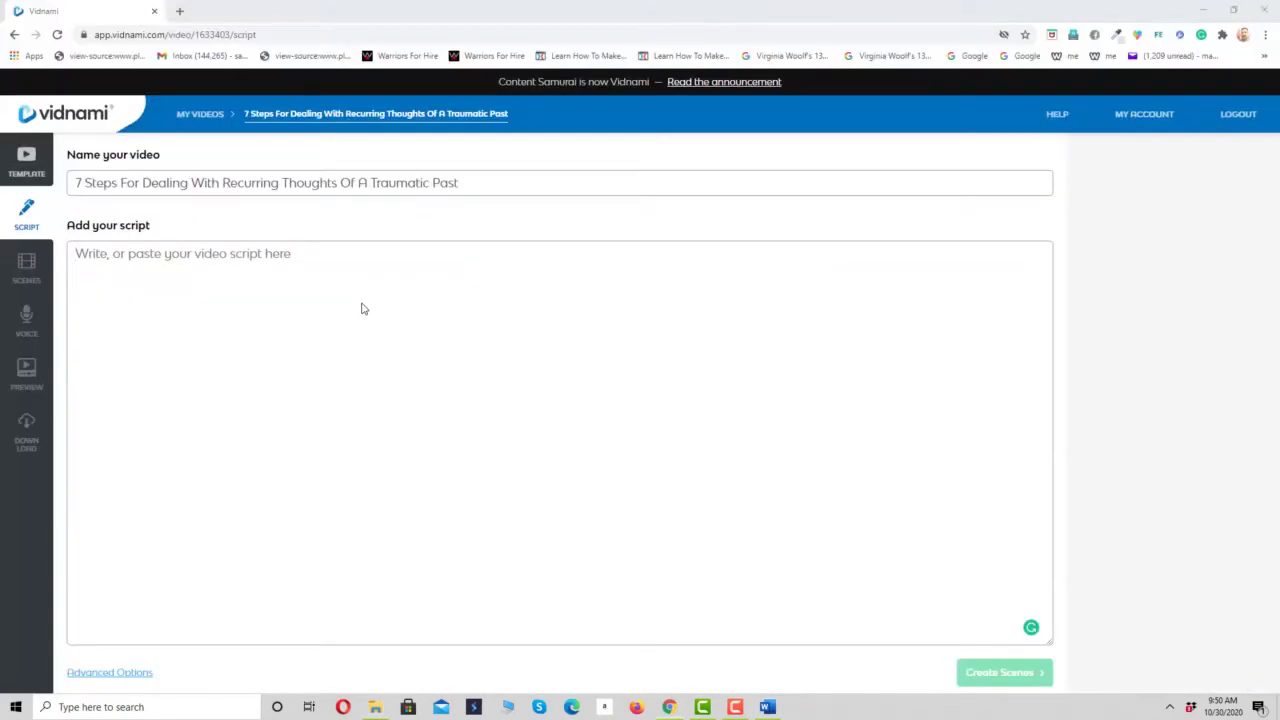
left_click(153, 283)
key("ctrl+v")
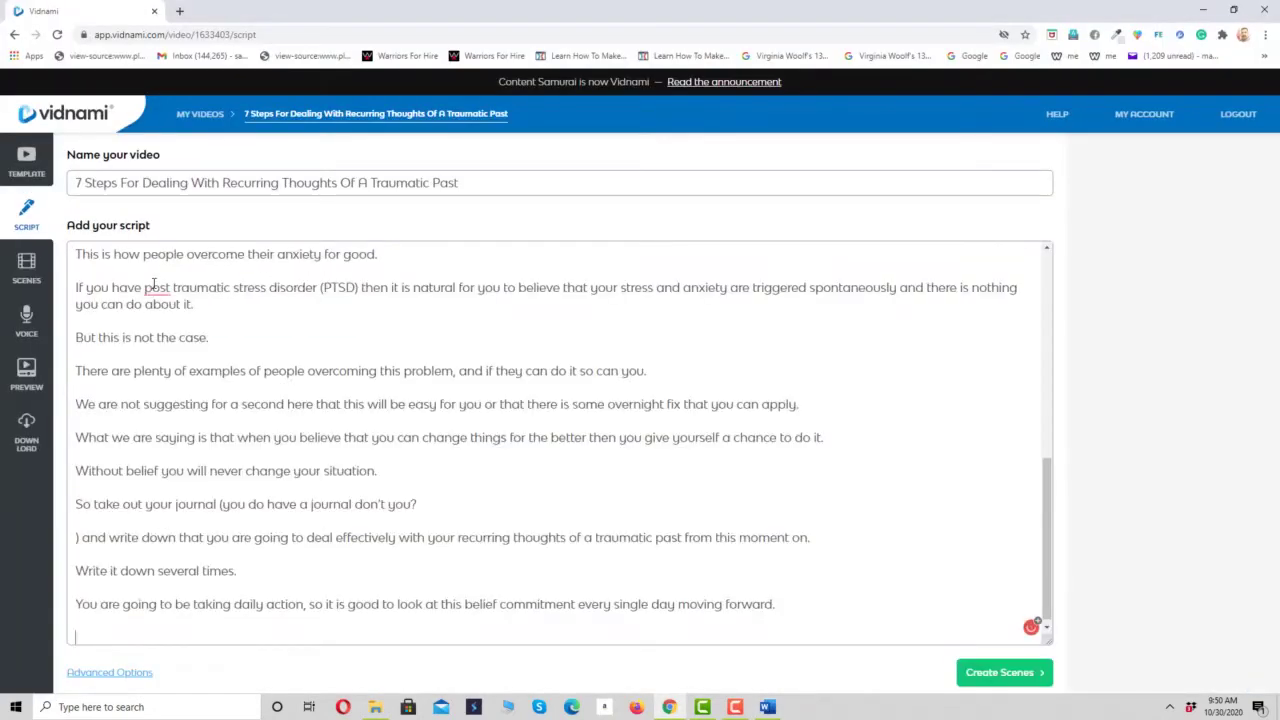
mouse_move(170, 282)
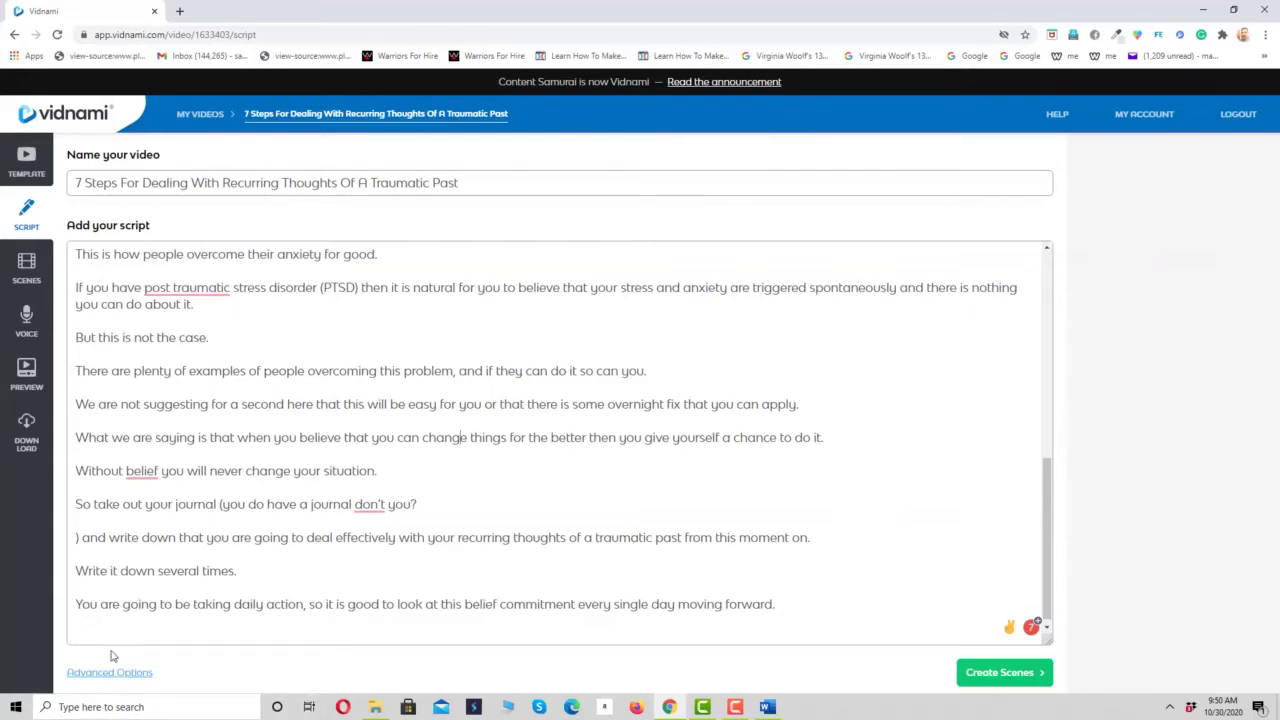
left_click(987, 676)
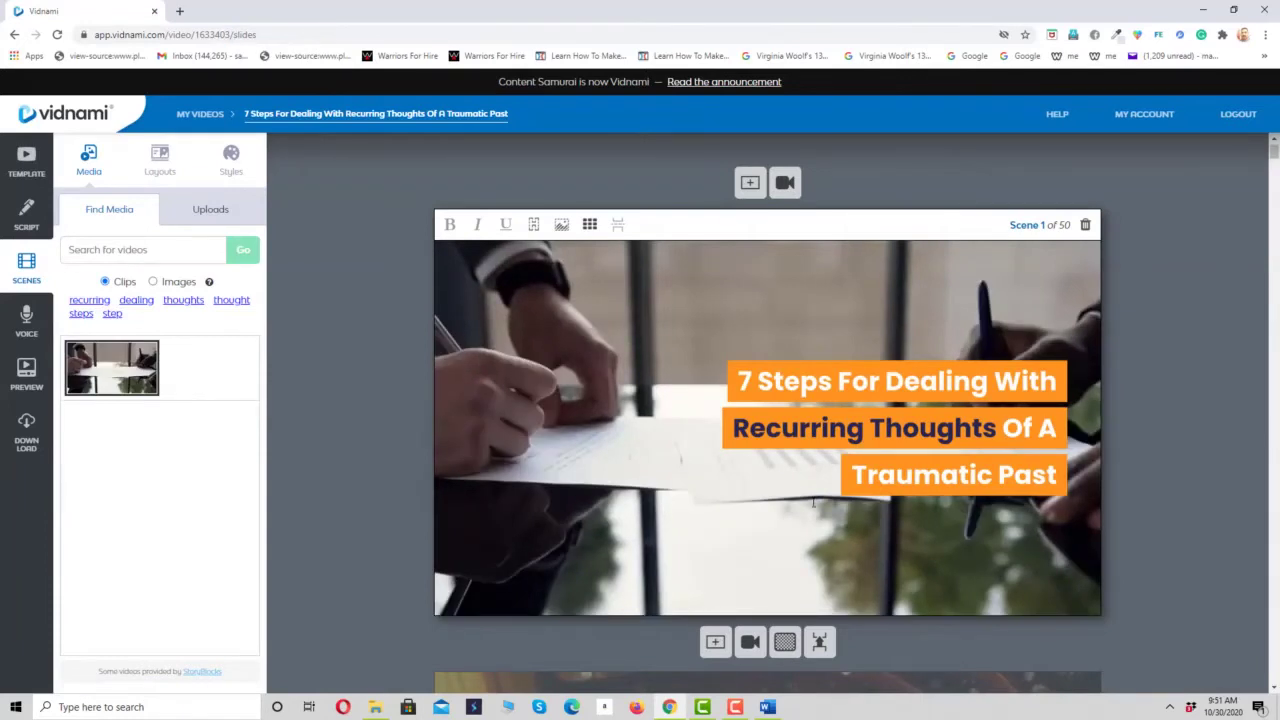
- Try the middle-left and middle-right text positions for scene 1's title and settle on bottom centre
left_click(590, 228)
left_click(612, 292)
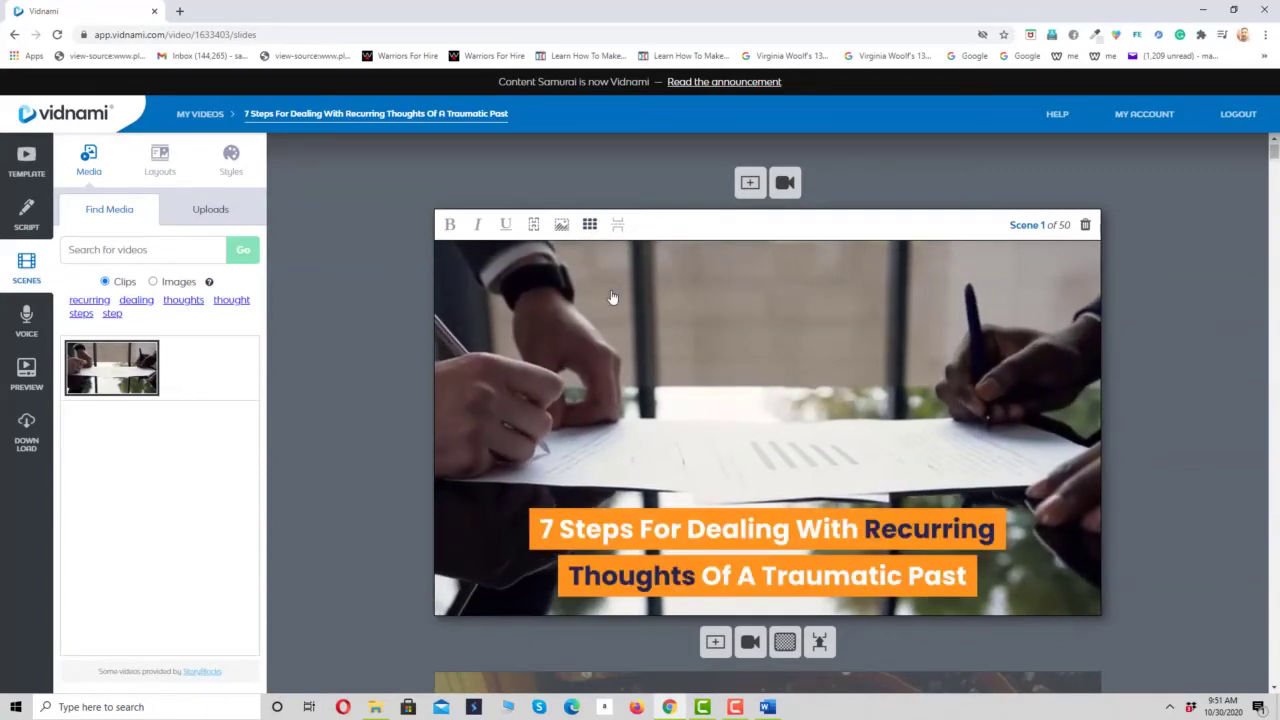
left_click(590, 224)
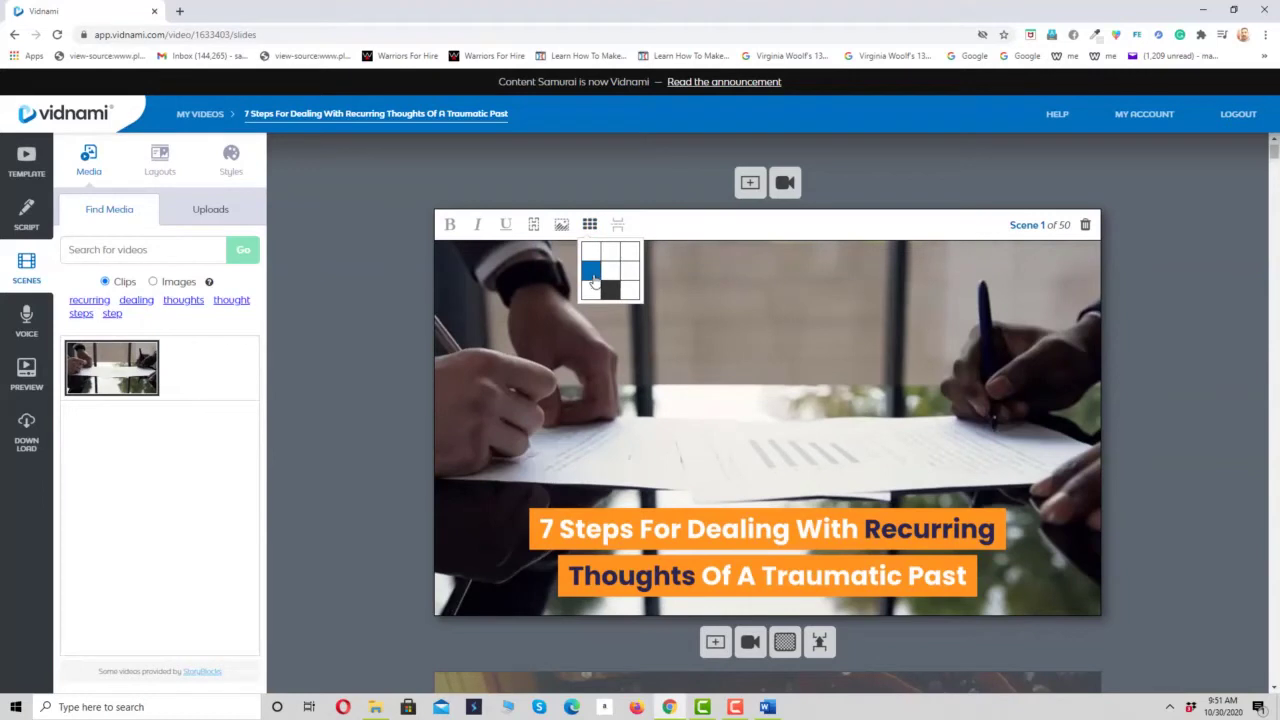
left_click(593, 281)
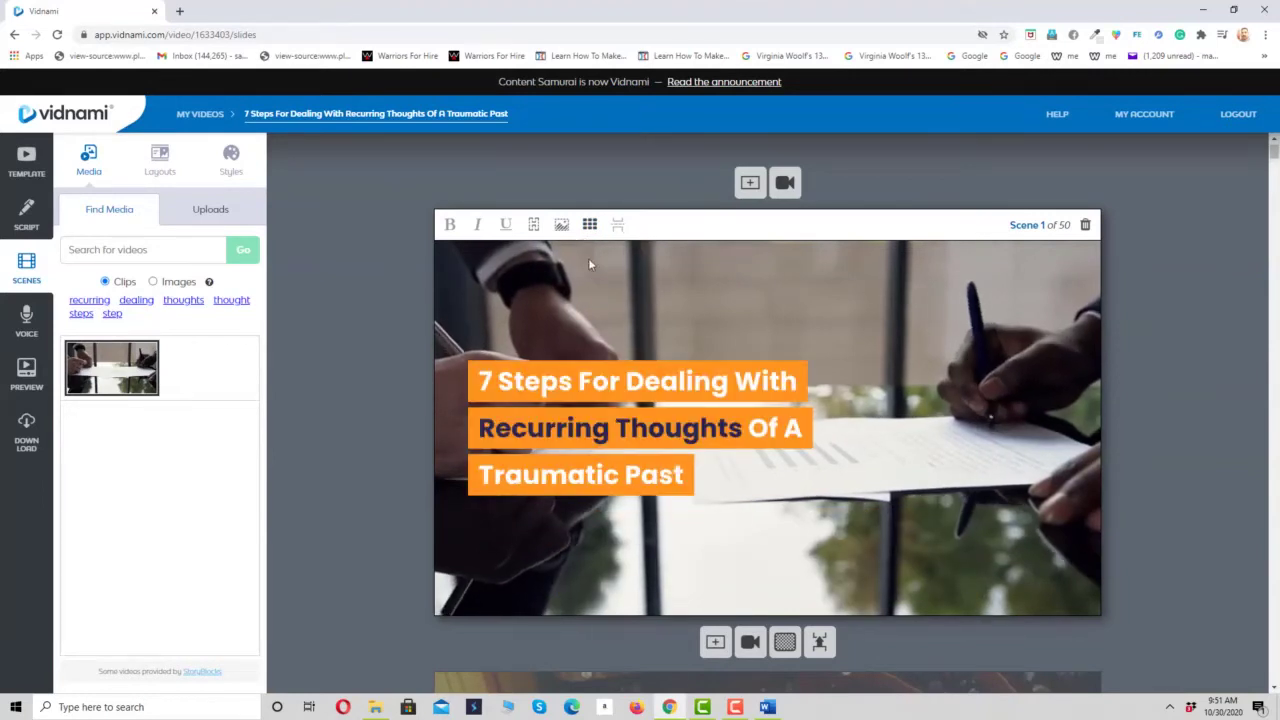
left_click(590, 224)
left_click(623, 265)
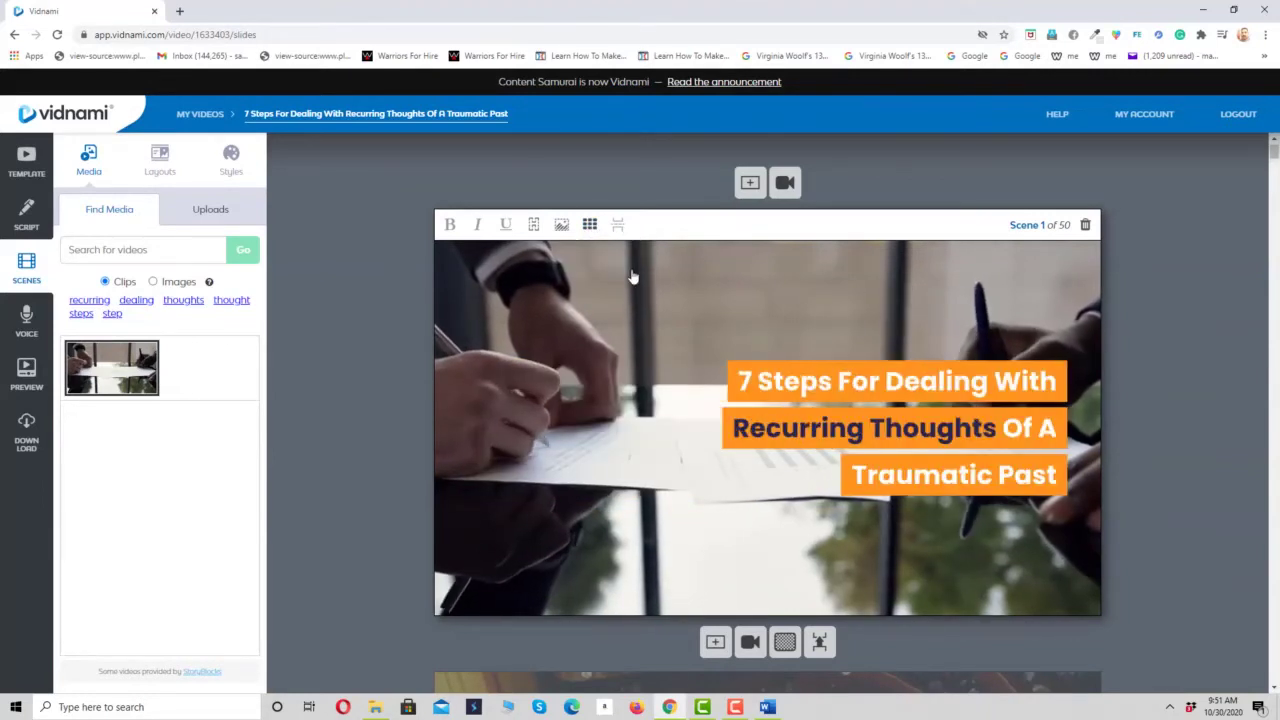
left_click(590, 226)
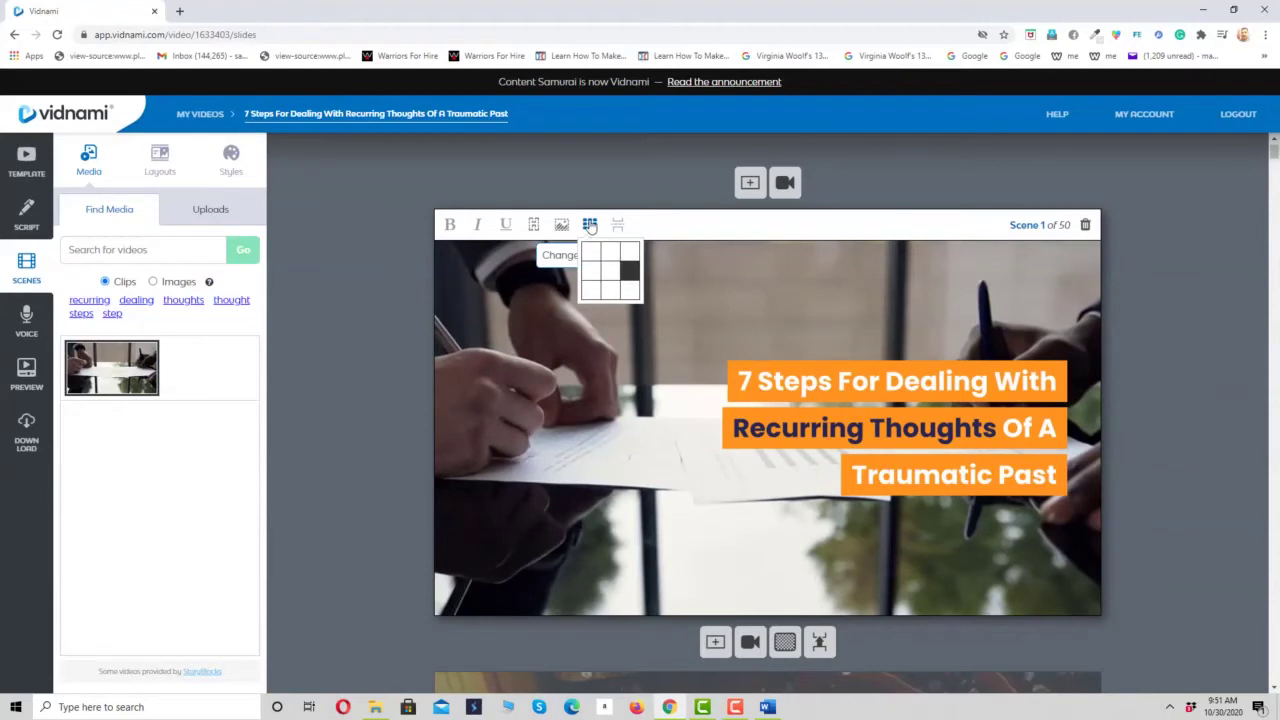
left_click(611, 296)
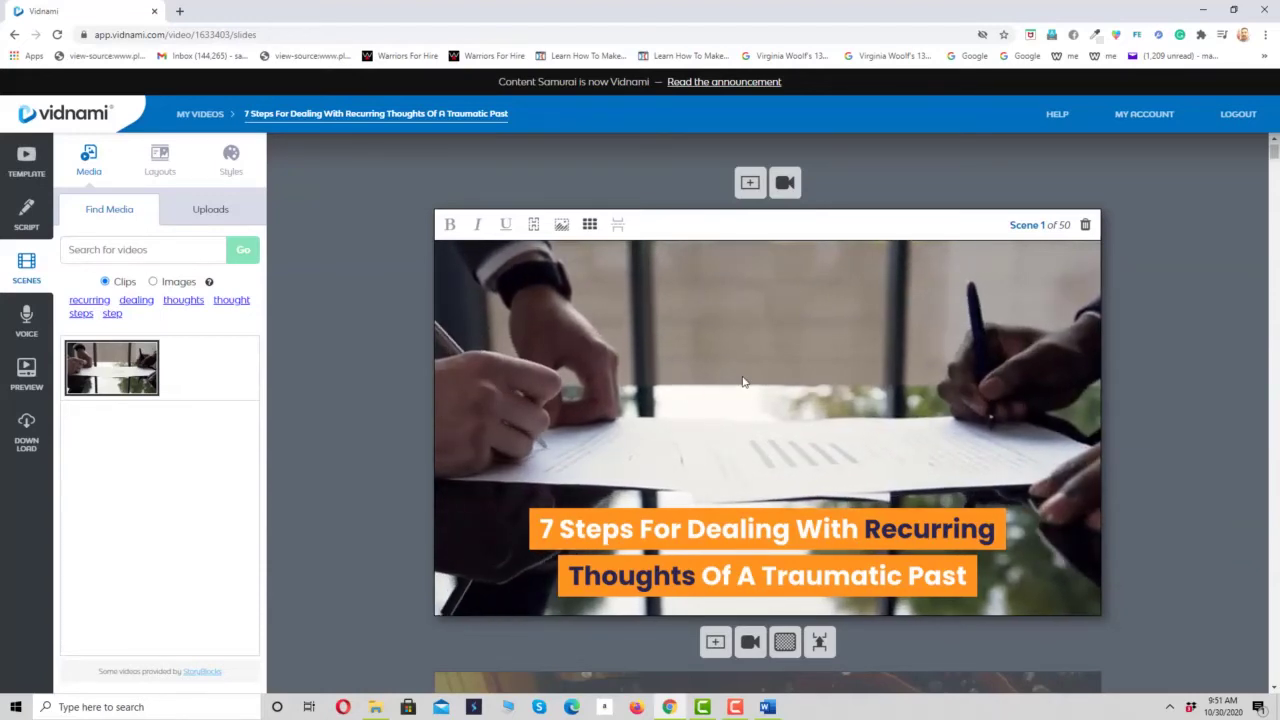
- Set the text position of the "Introduction" caption in scene 2 to bottom centre
scroll(743, 381, "down", 1)
scroll(743, 381, "down", 5)
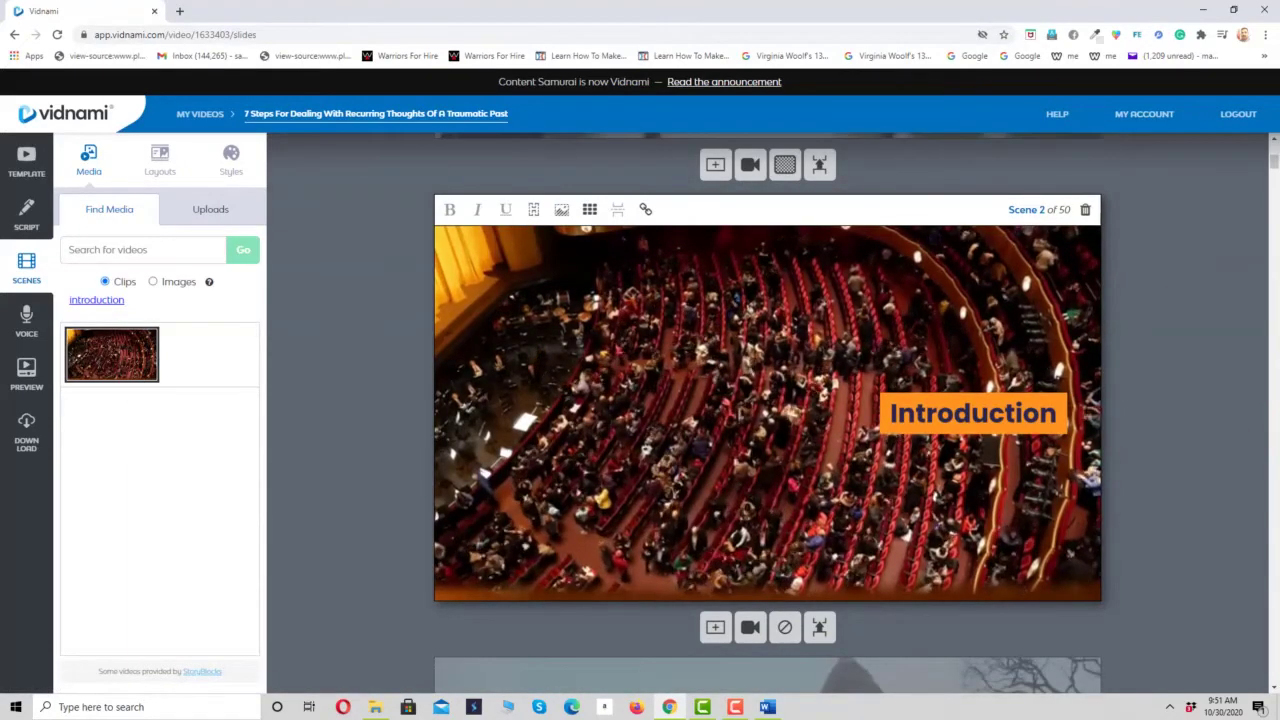
scroll(768, 422, "up", 5)
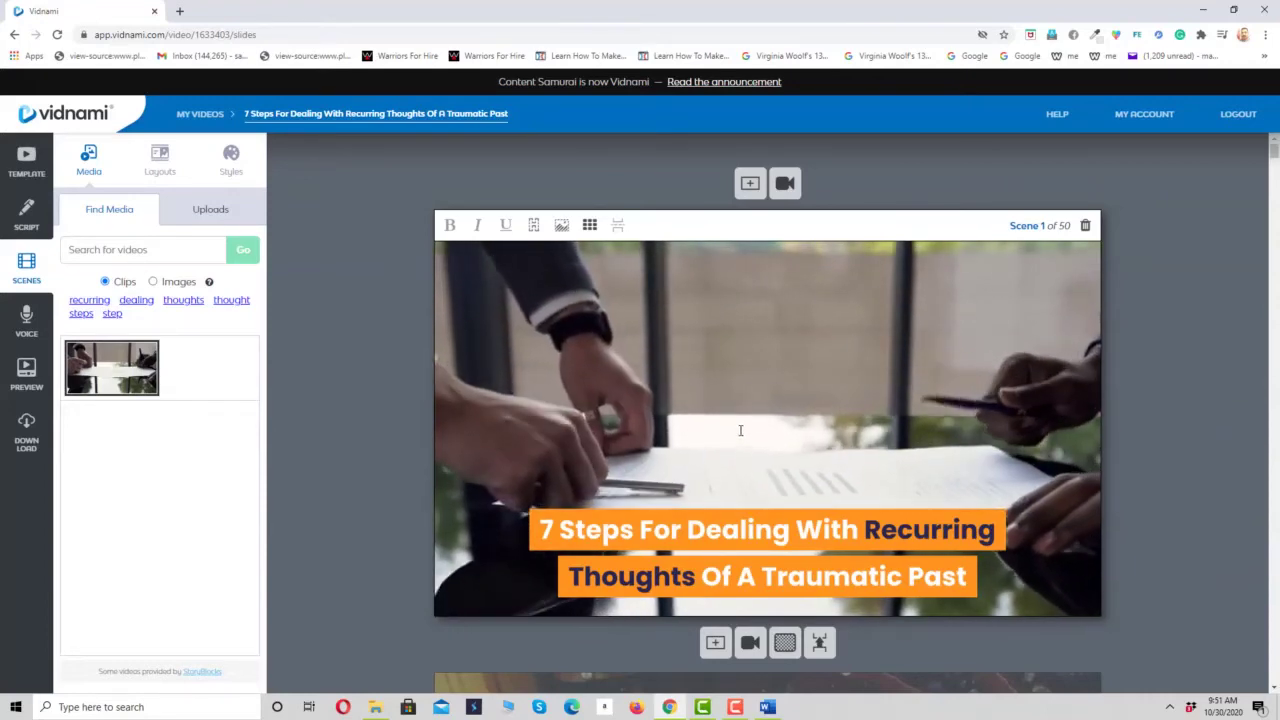
scroll(767, 413, "down", 5)
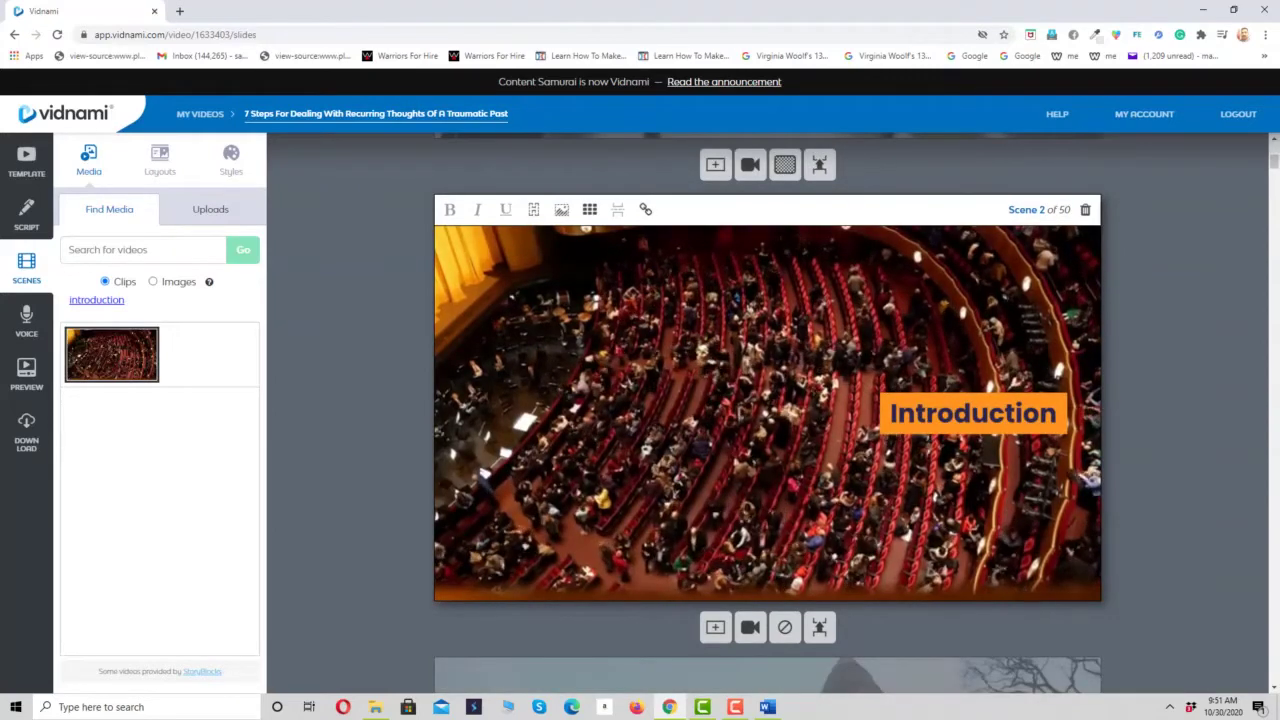
left_click(886, 413)
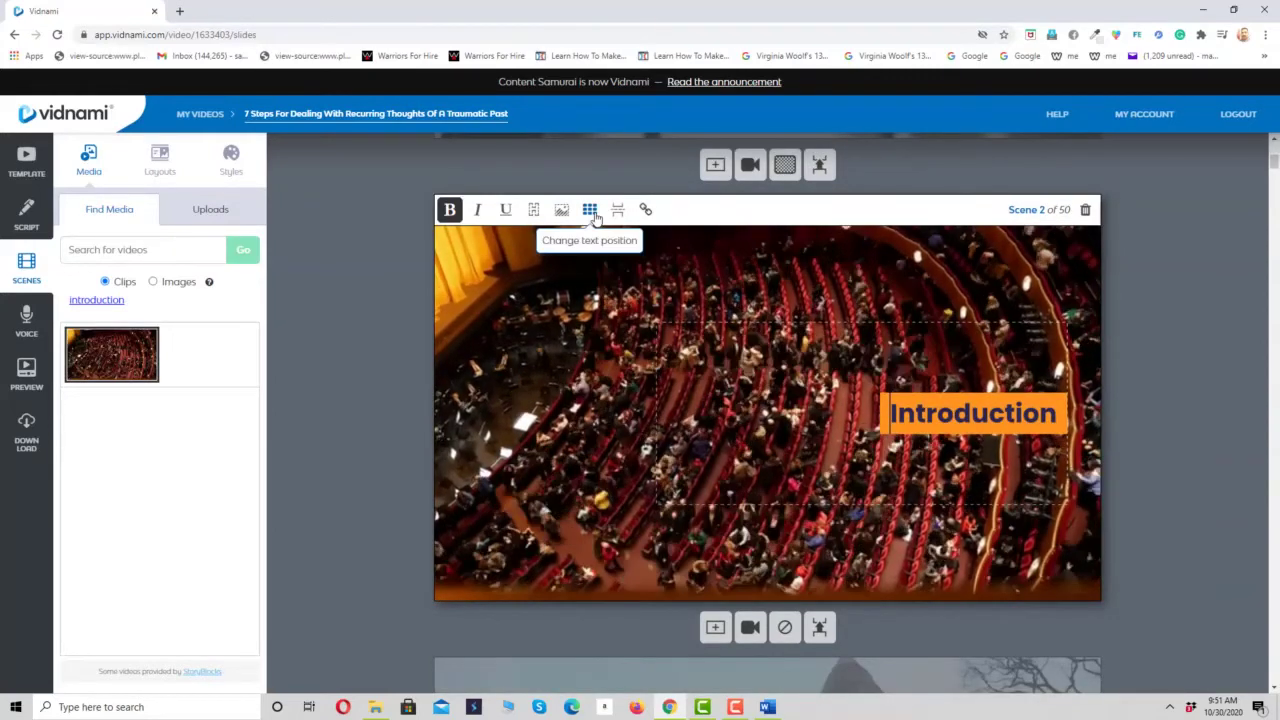
left_click(590, 209)
left_click(610, 275)
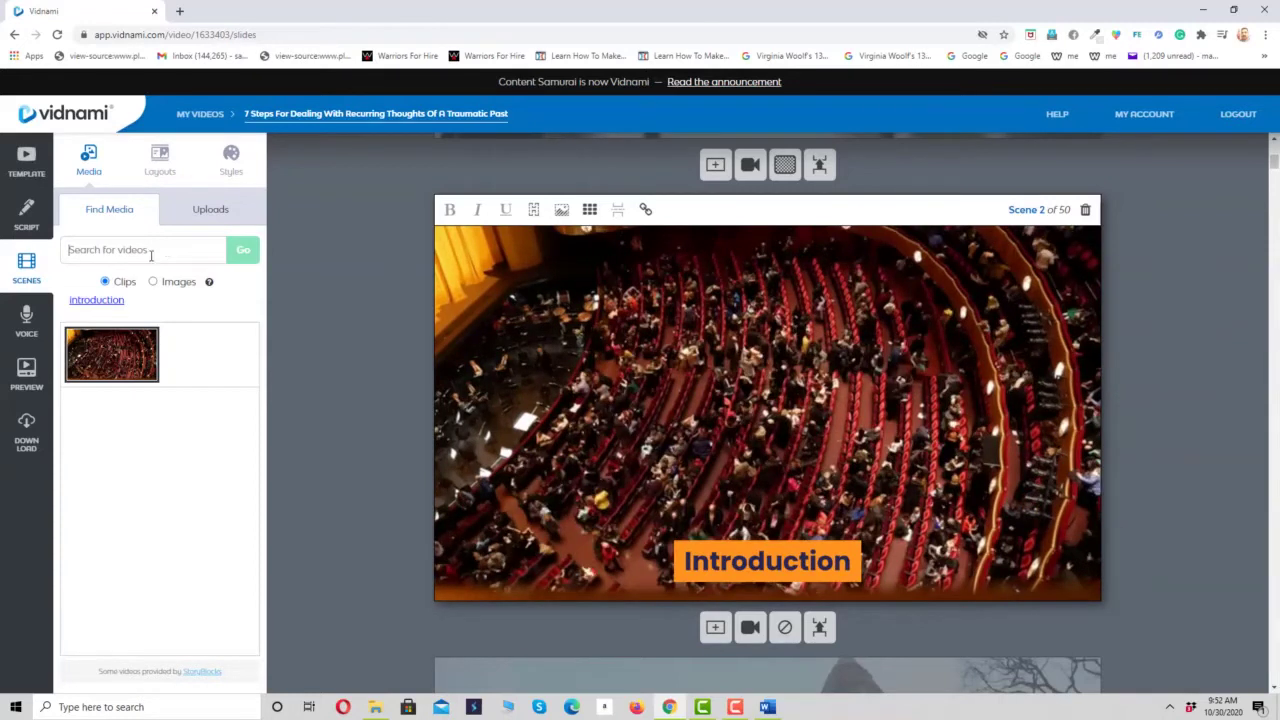
- Search the video clips for "happy women" and set scene 2's background to the smiling woman with the colourful scarf
left_click(81, 231)
type("happ")
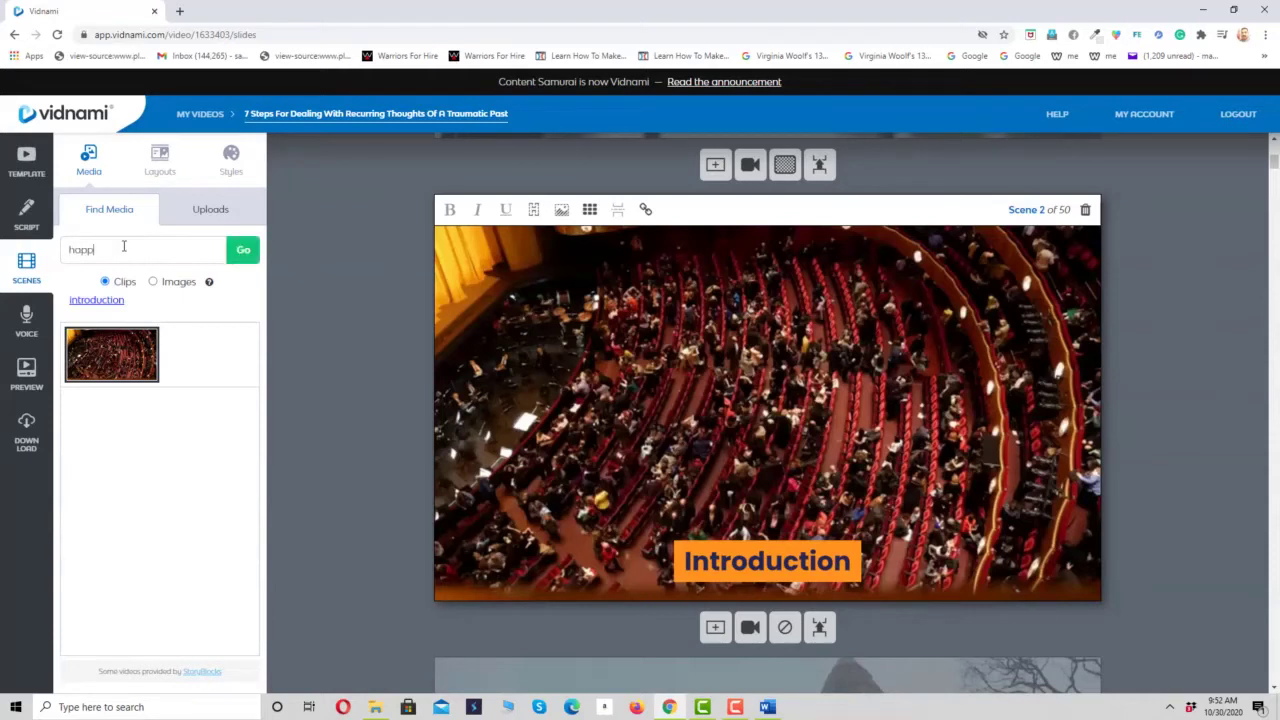
type("y women")
key("Return")
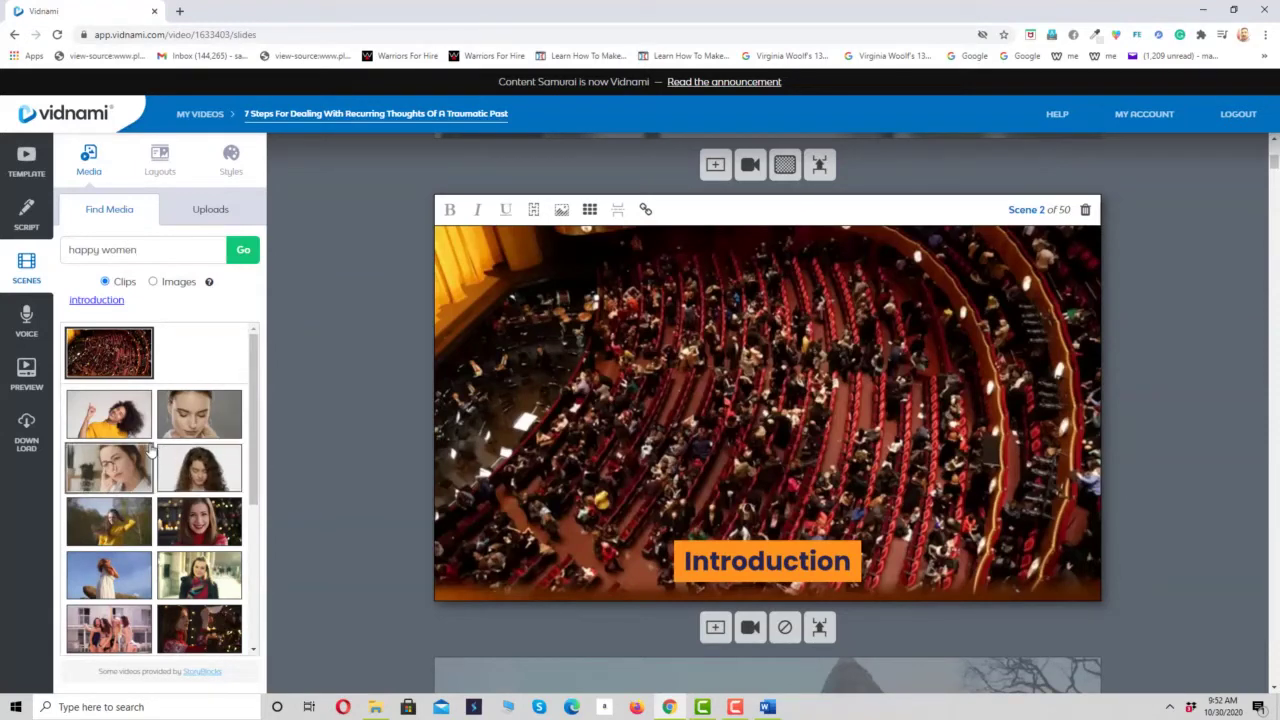
scroll(148, 450, "down", 1)
left_click(108, 456)
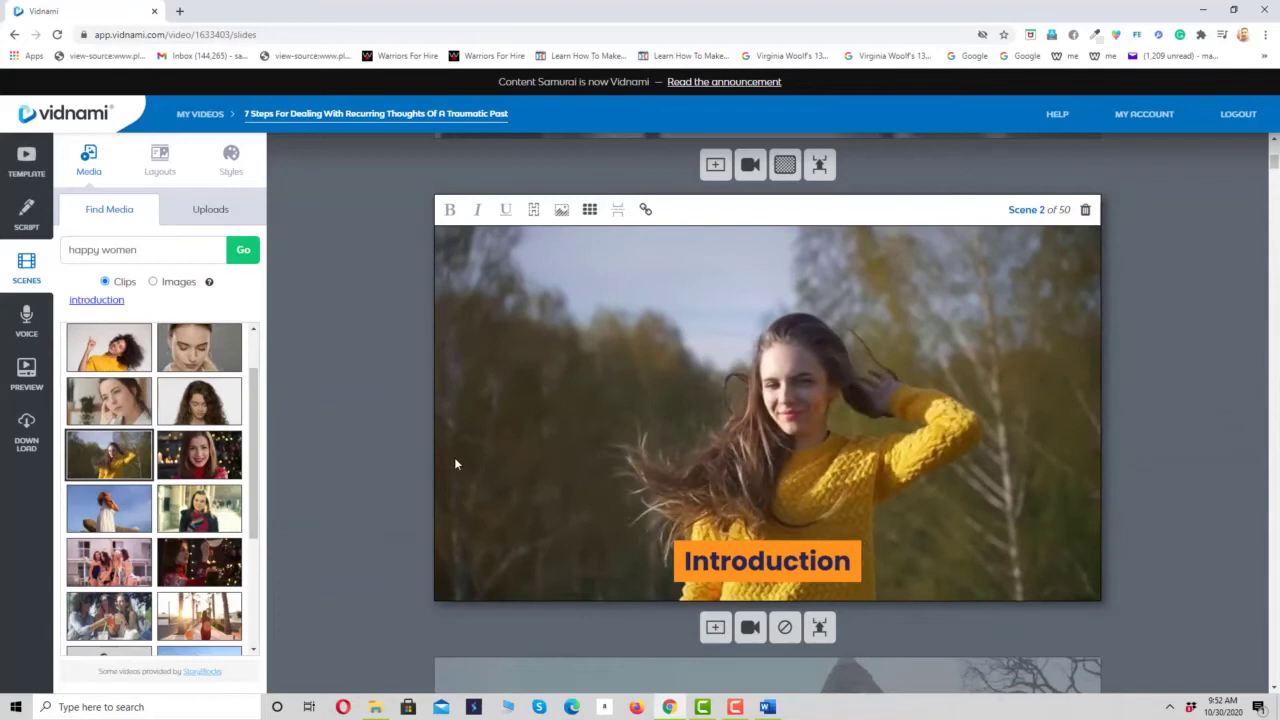
left_click(199, 509)
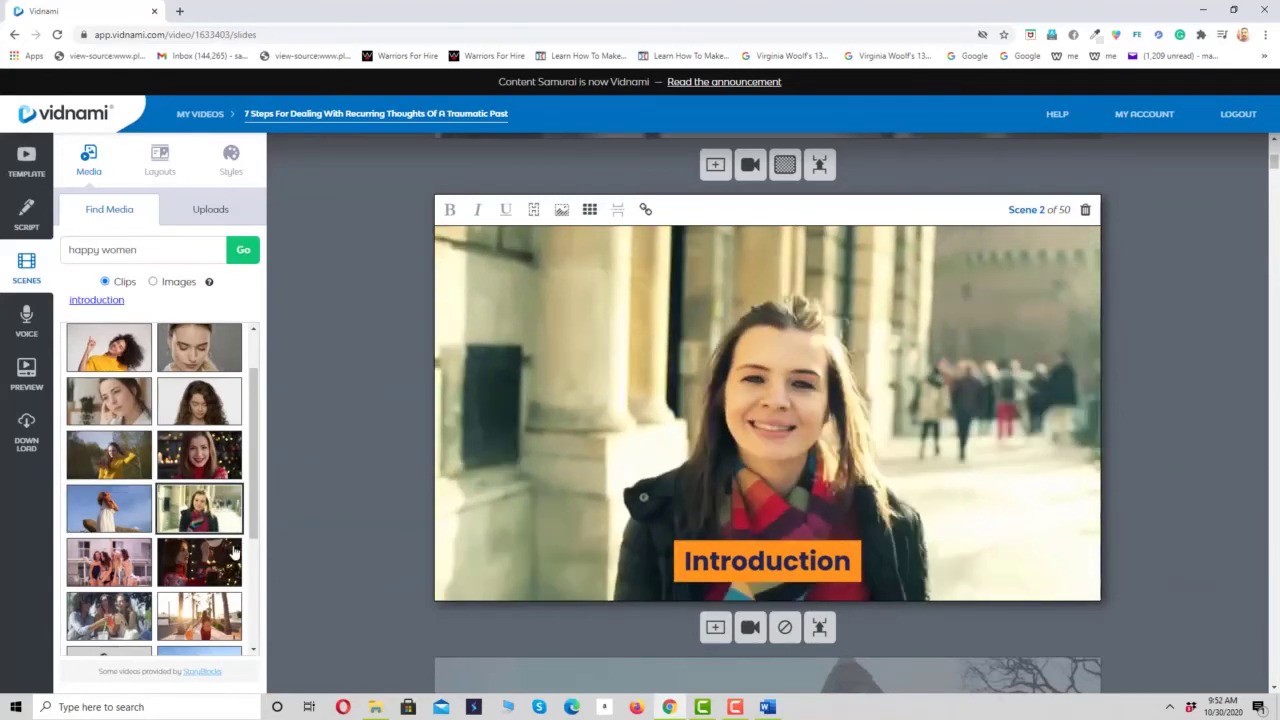
scroll(790, 458, "down", 5)
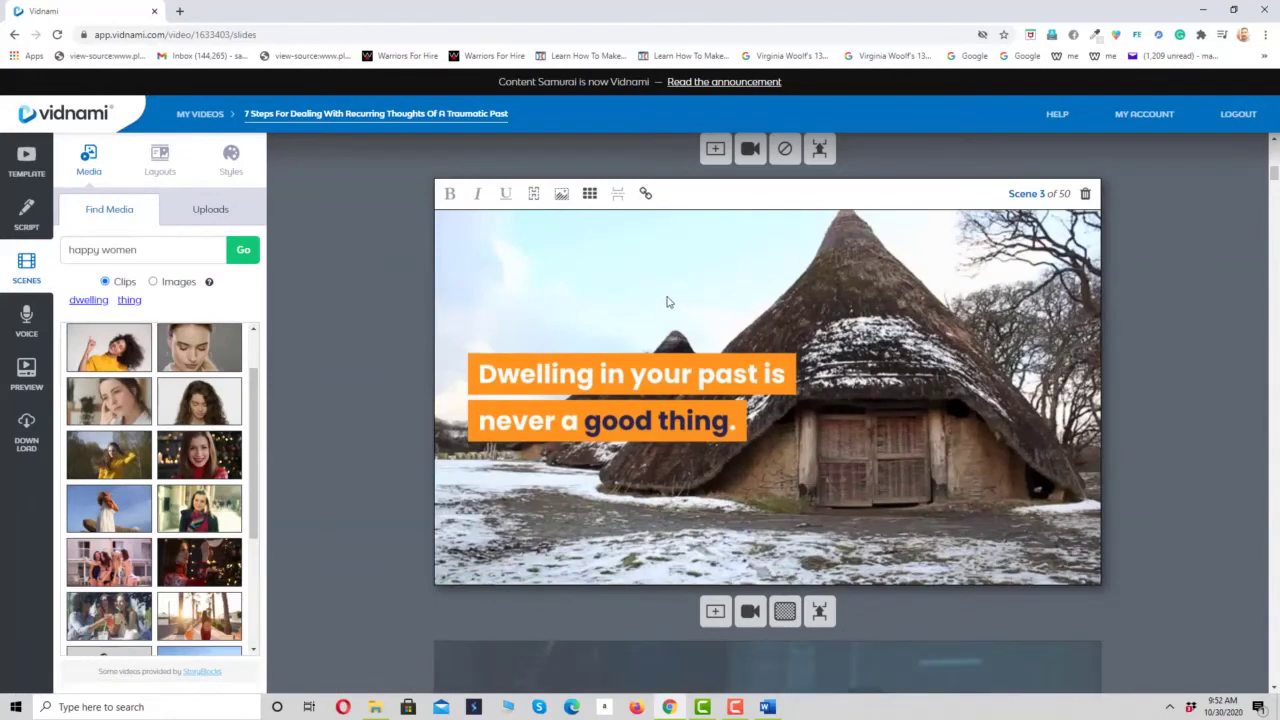
- Set the text position of the captions in scenes 3 and 4 to bottom centre
left_click(590, 195)
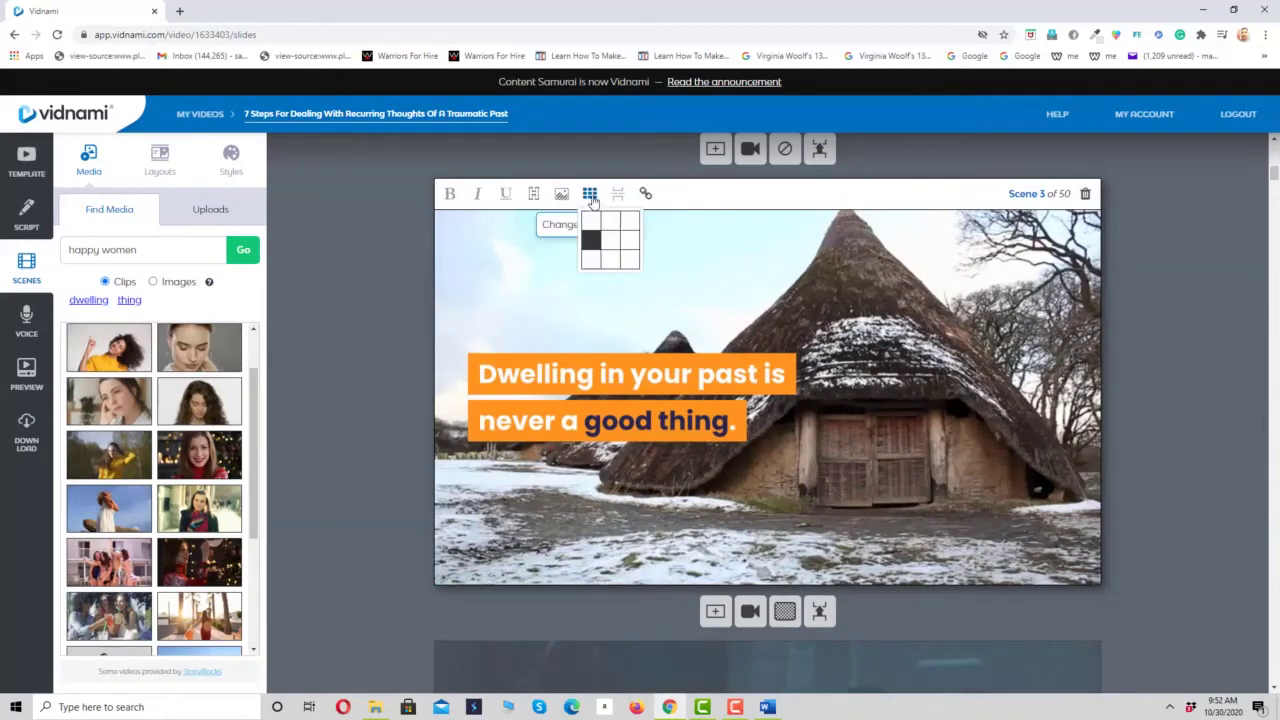
left_click(604, 263)
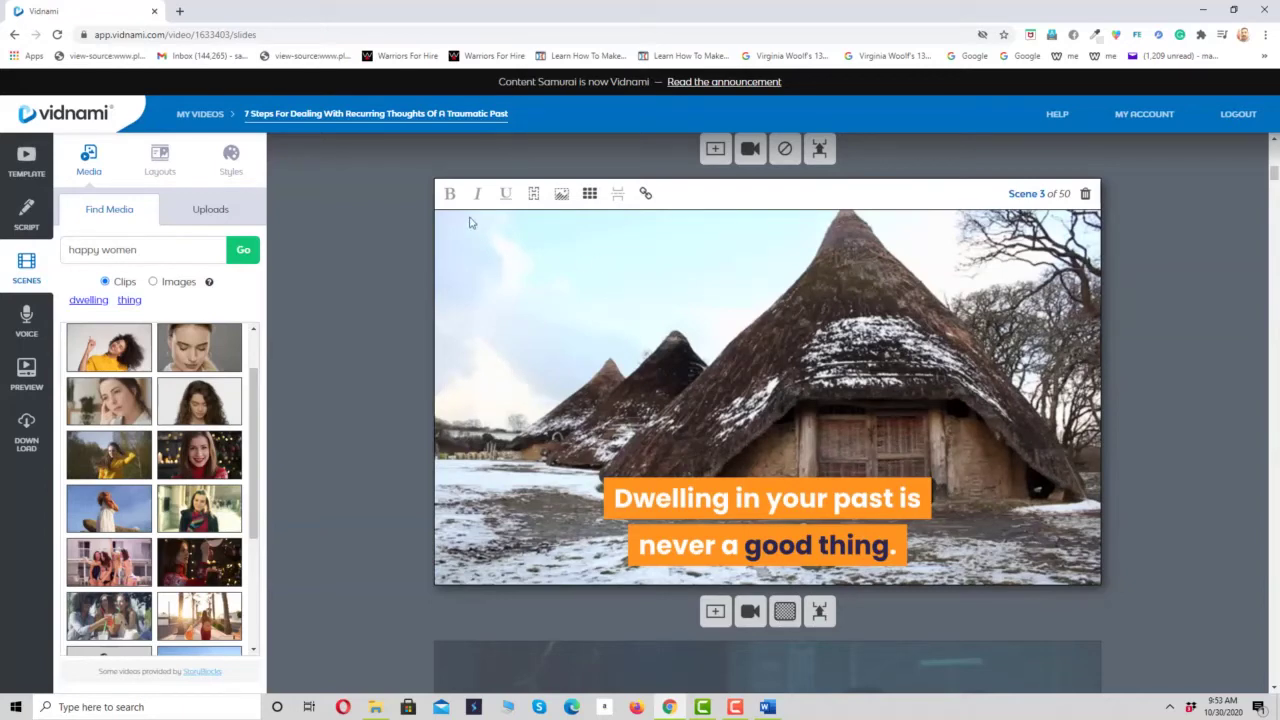
scroll(762, 387, "down", 5)
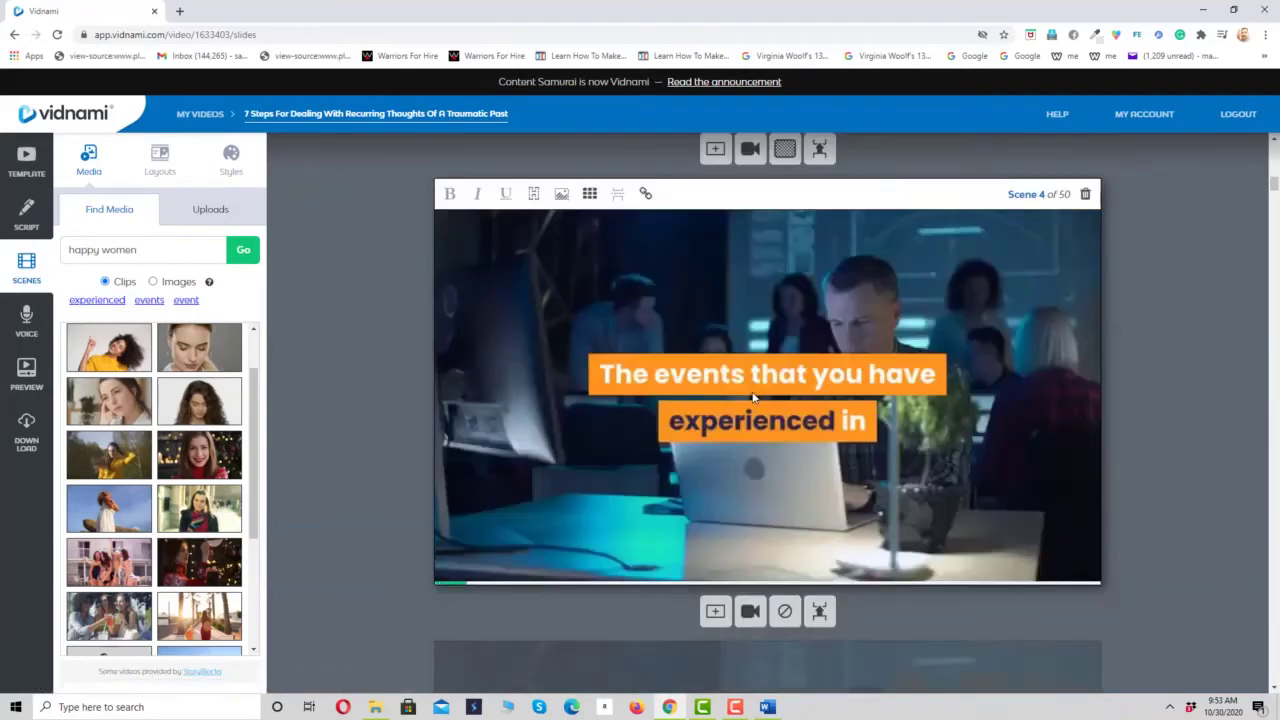
left_click(590, 196)
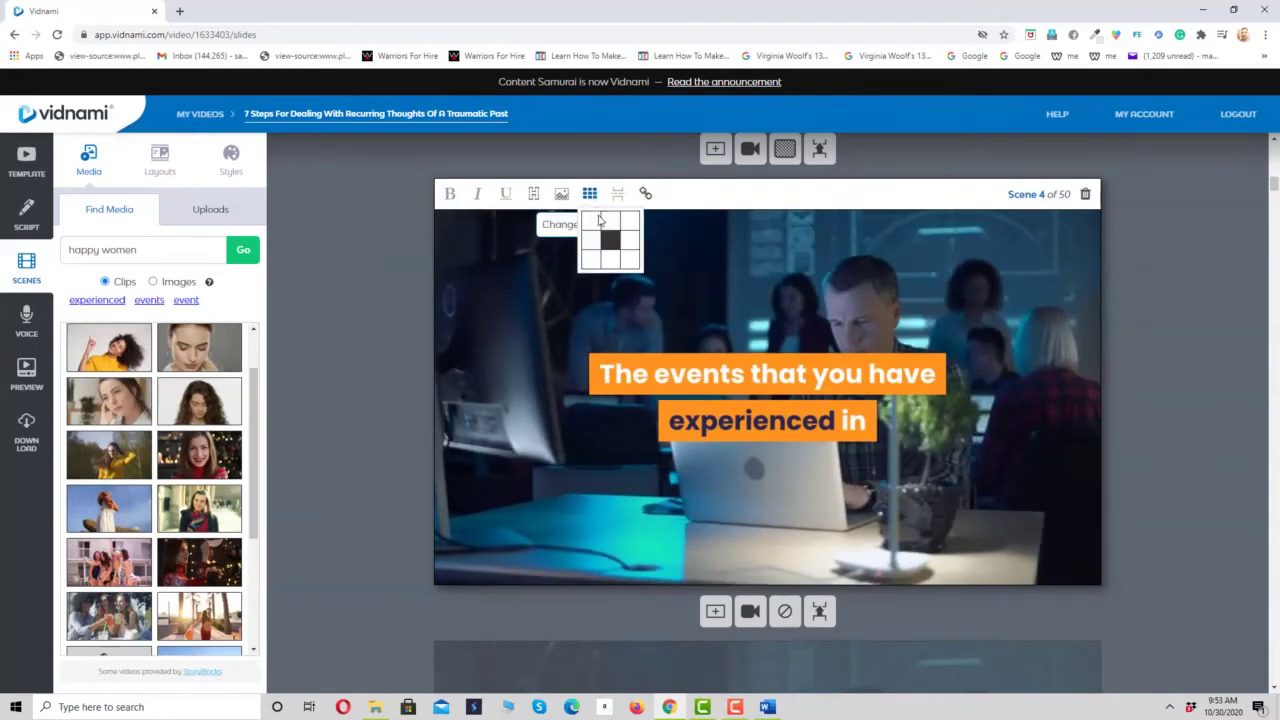
left_click(610, 263)
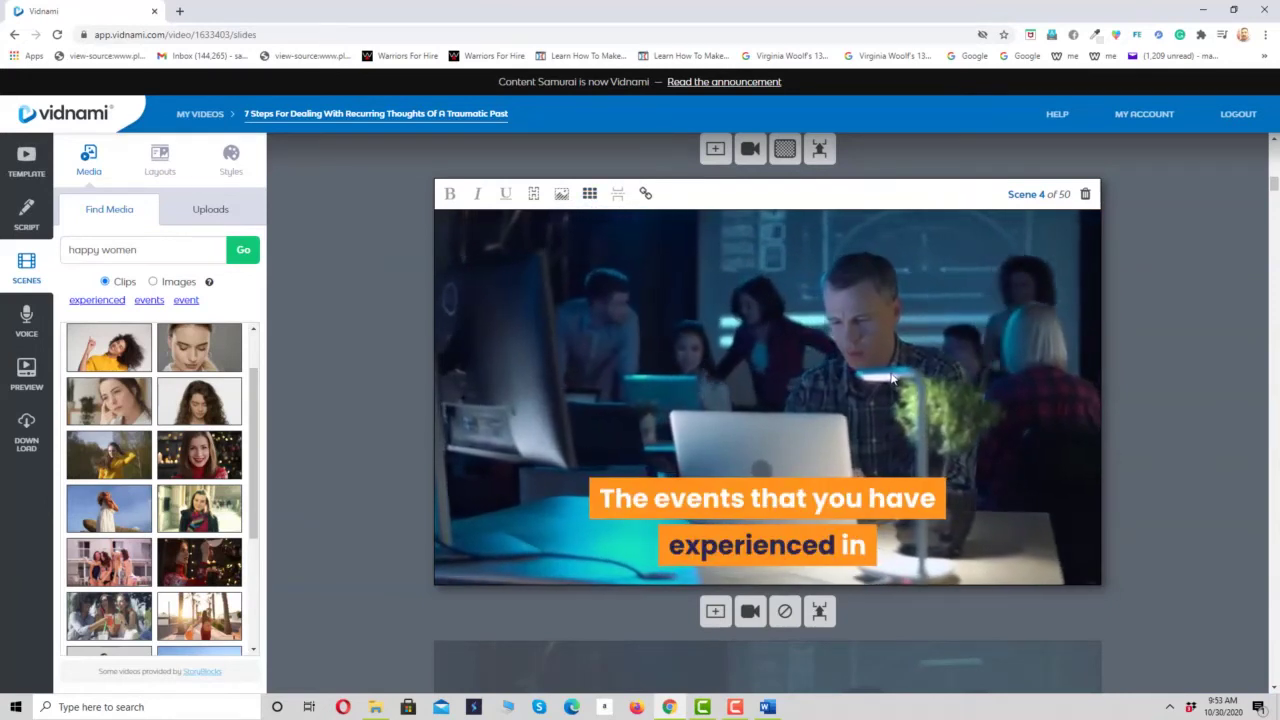
scroll(833, 594, "down", 2)
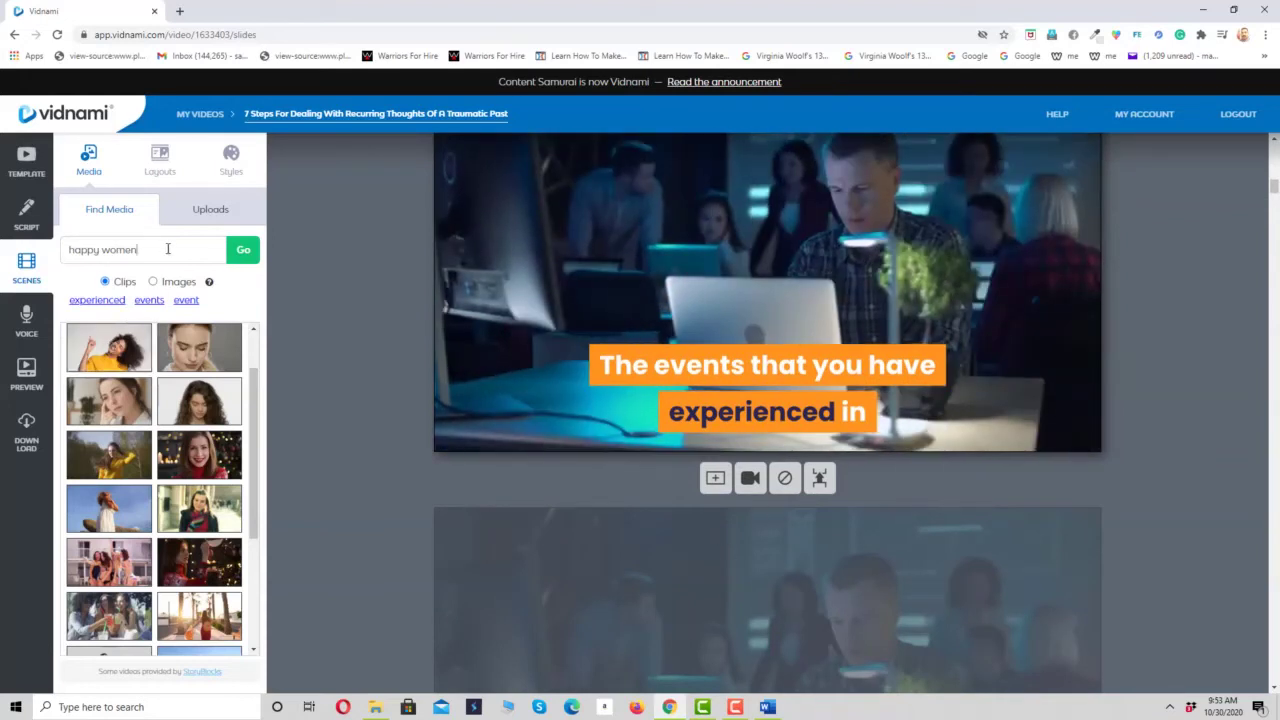
left_click_drag(168, 249, 62, 250)
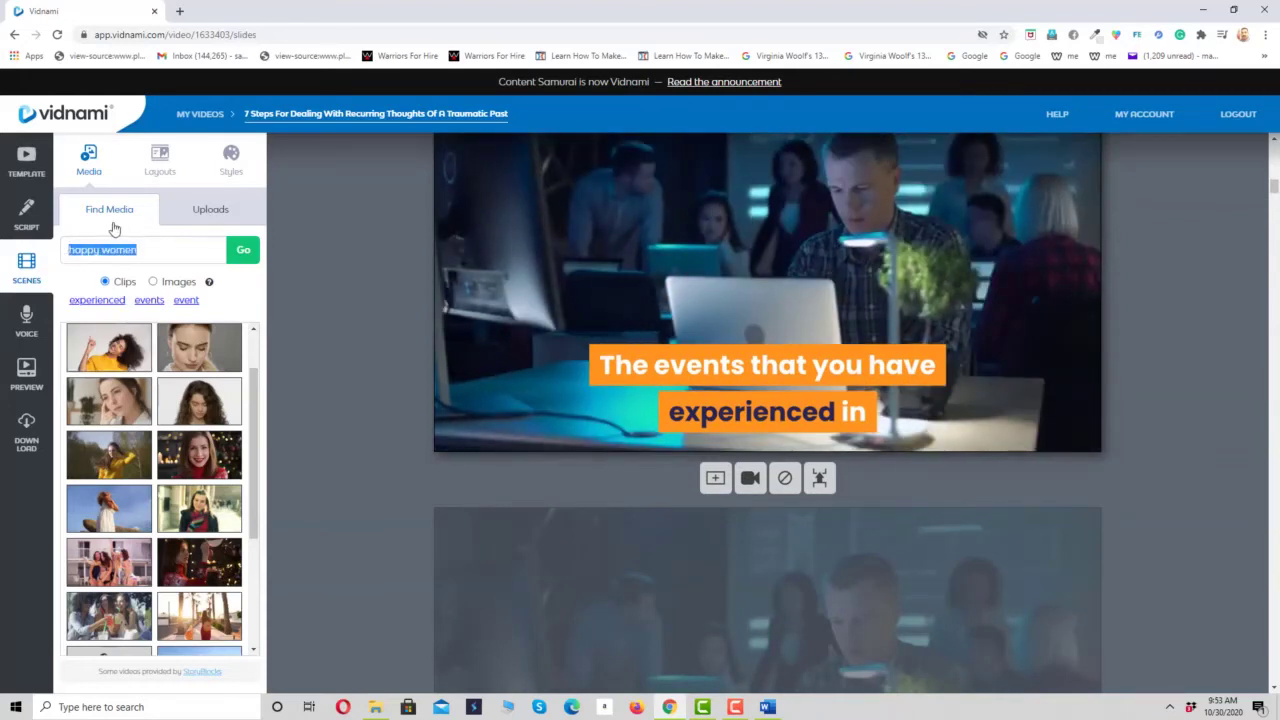
left_click(153, 283)
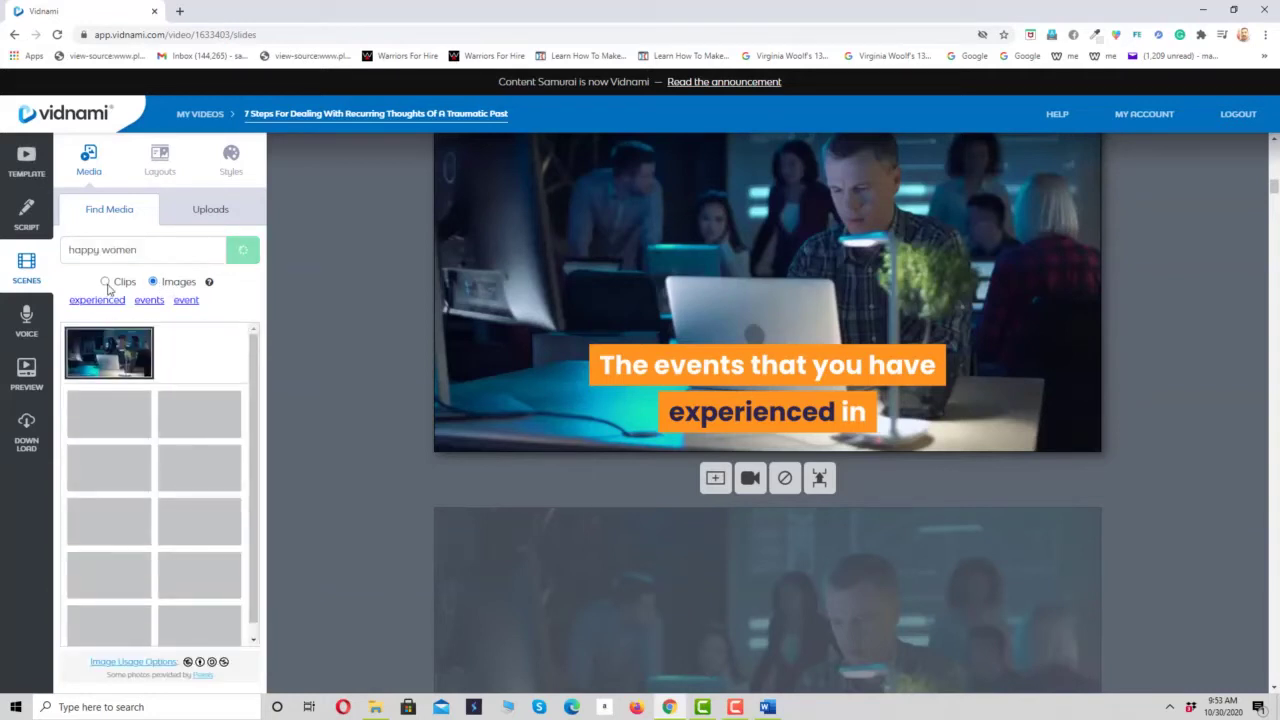
left_click(106, 283)
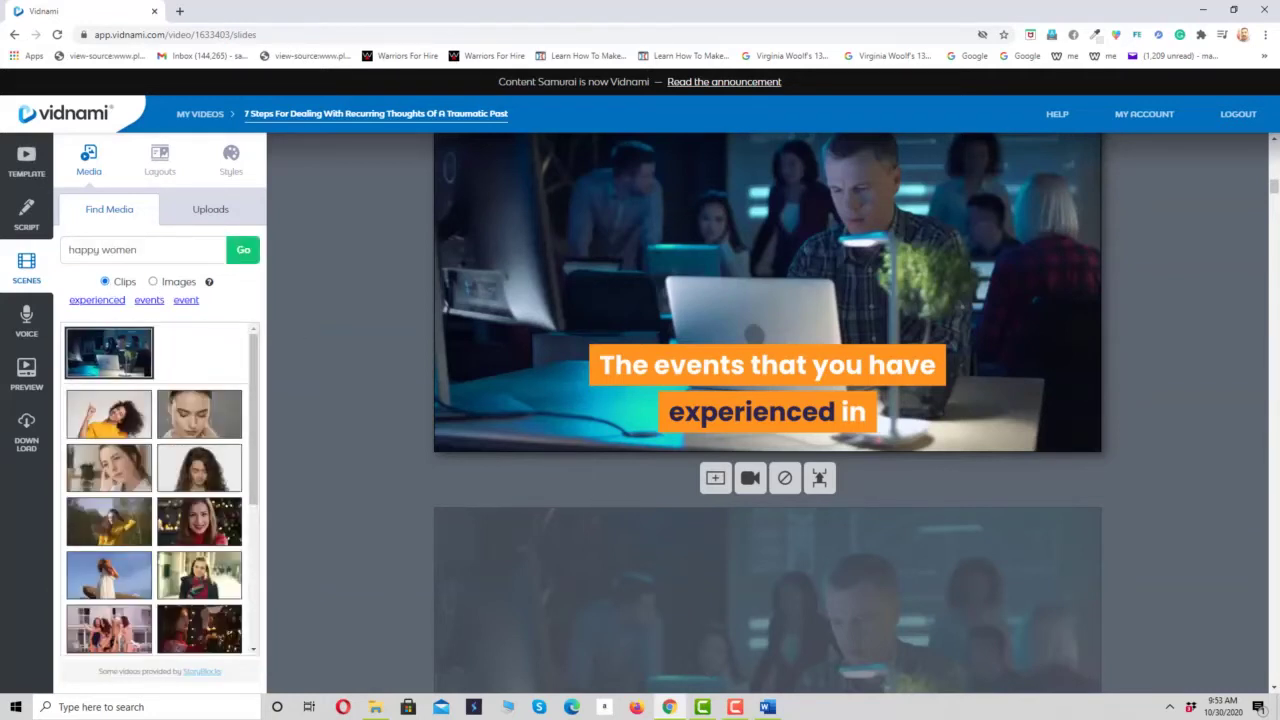
scroll(1083, 450, "down", 3)
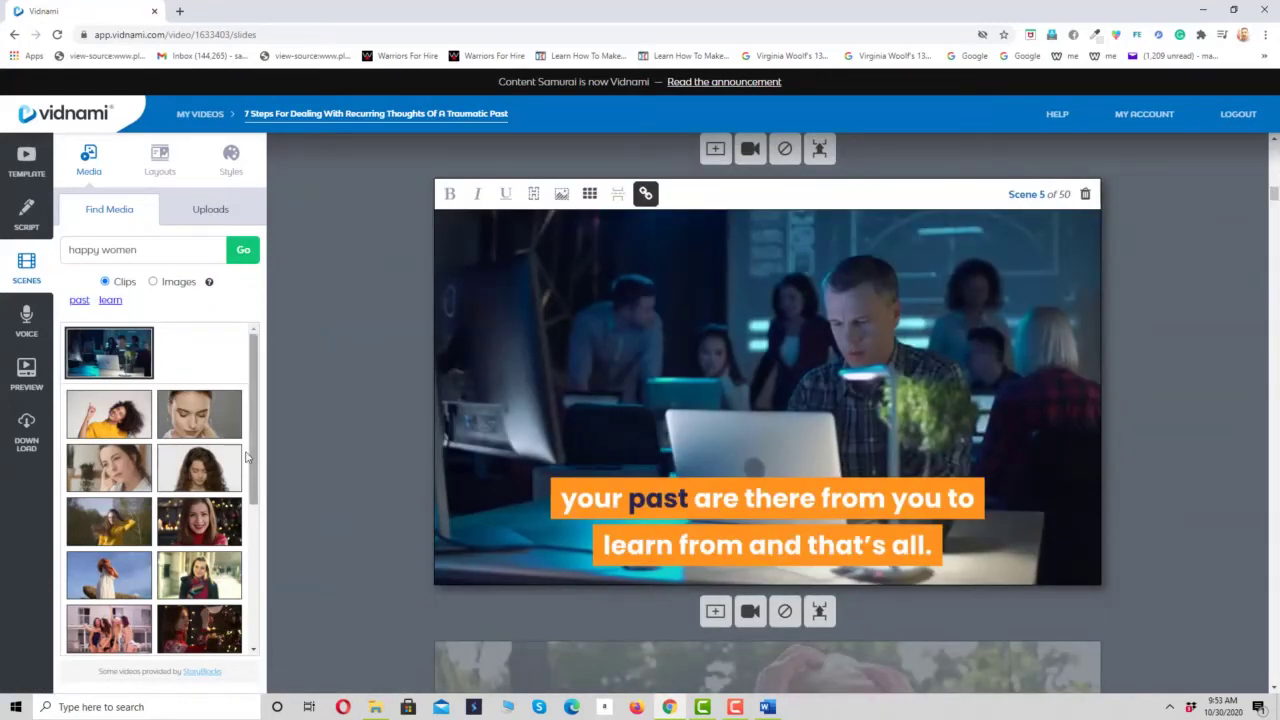
- Try the Auto-voice option for the video's voice track with the Heidi voice and play its sample
left_click(27, 322)
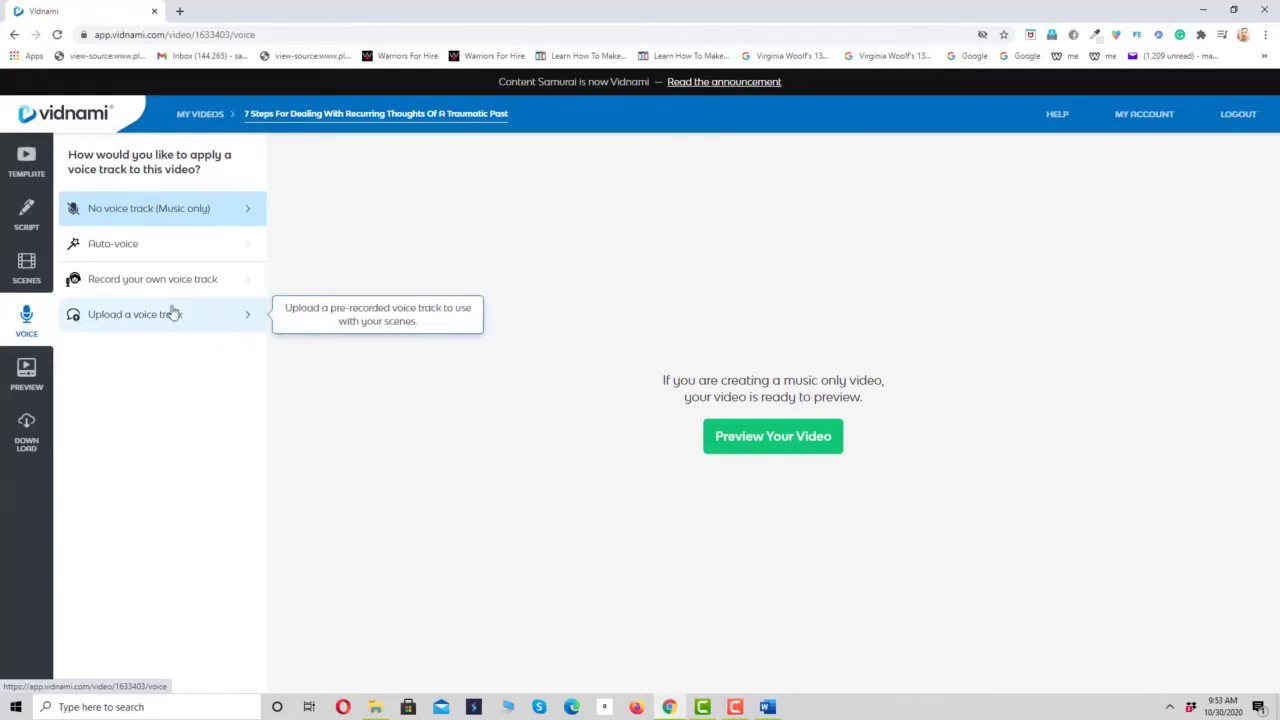
left_click(127, 248)
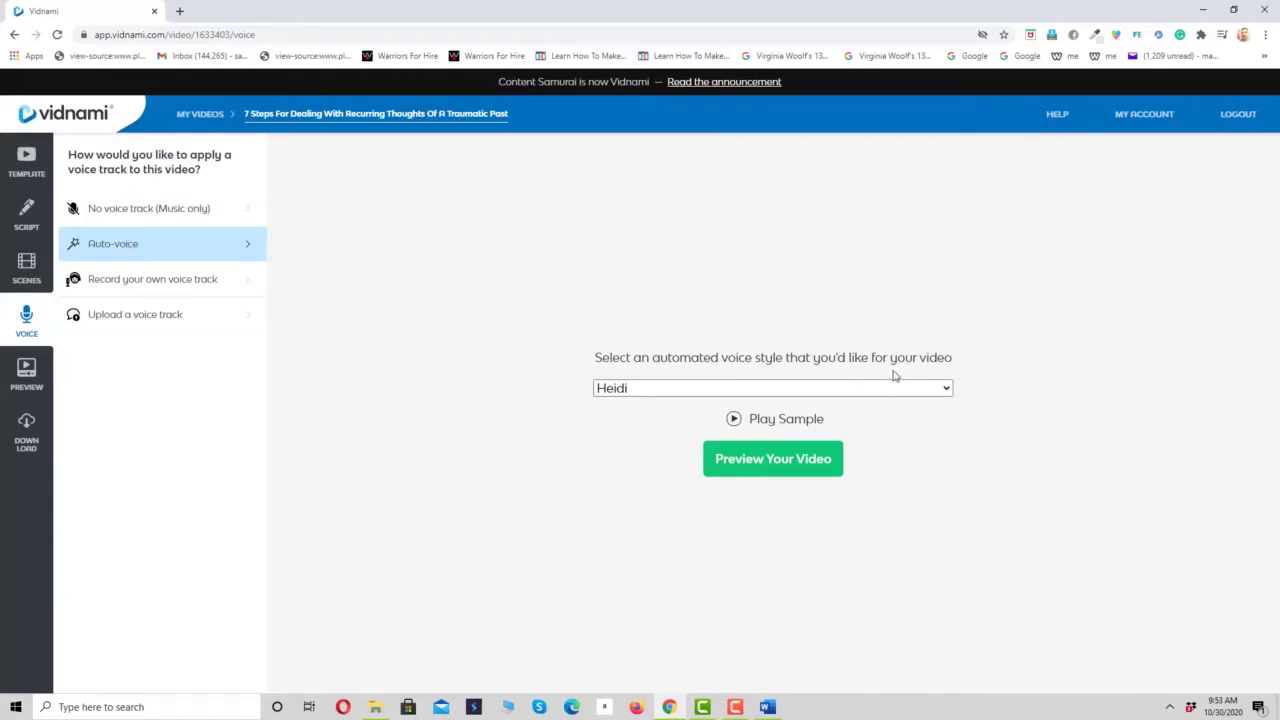
left_click(670, 391)
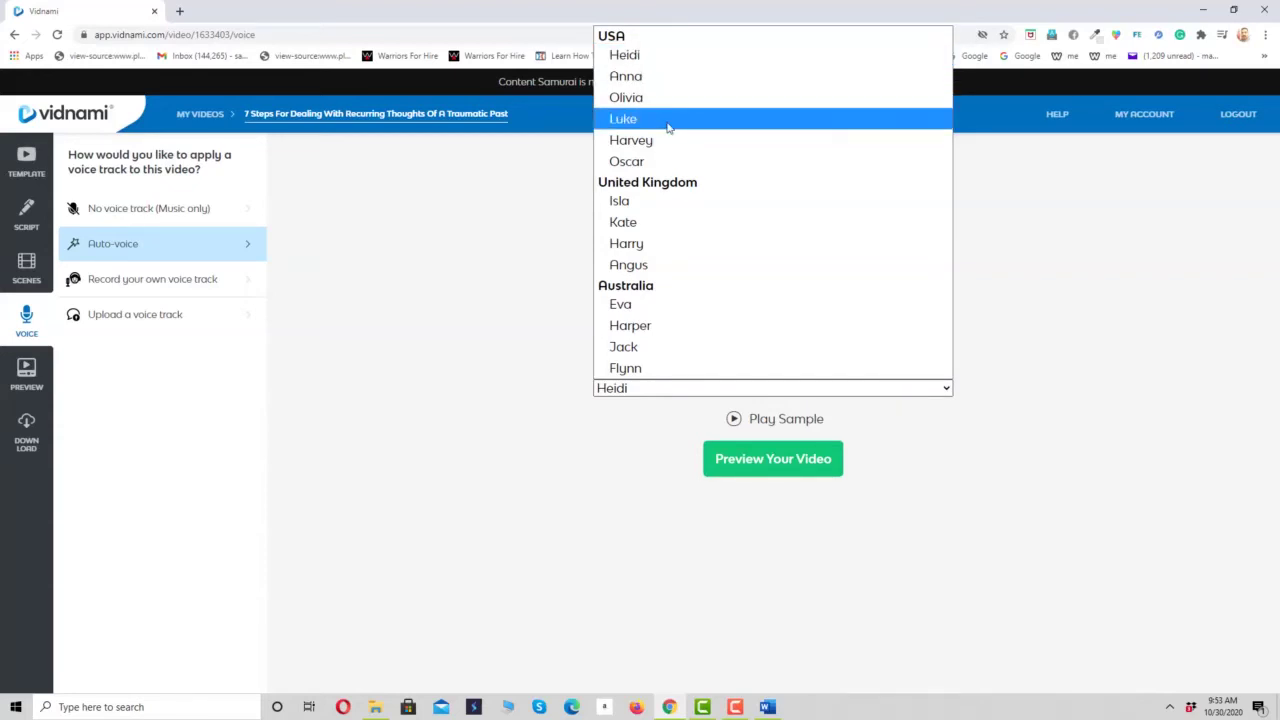
left_click(626, 57)
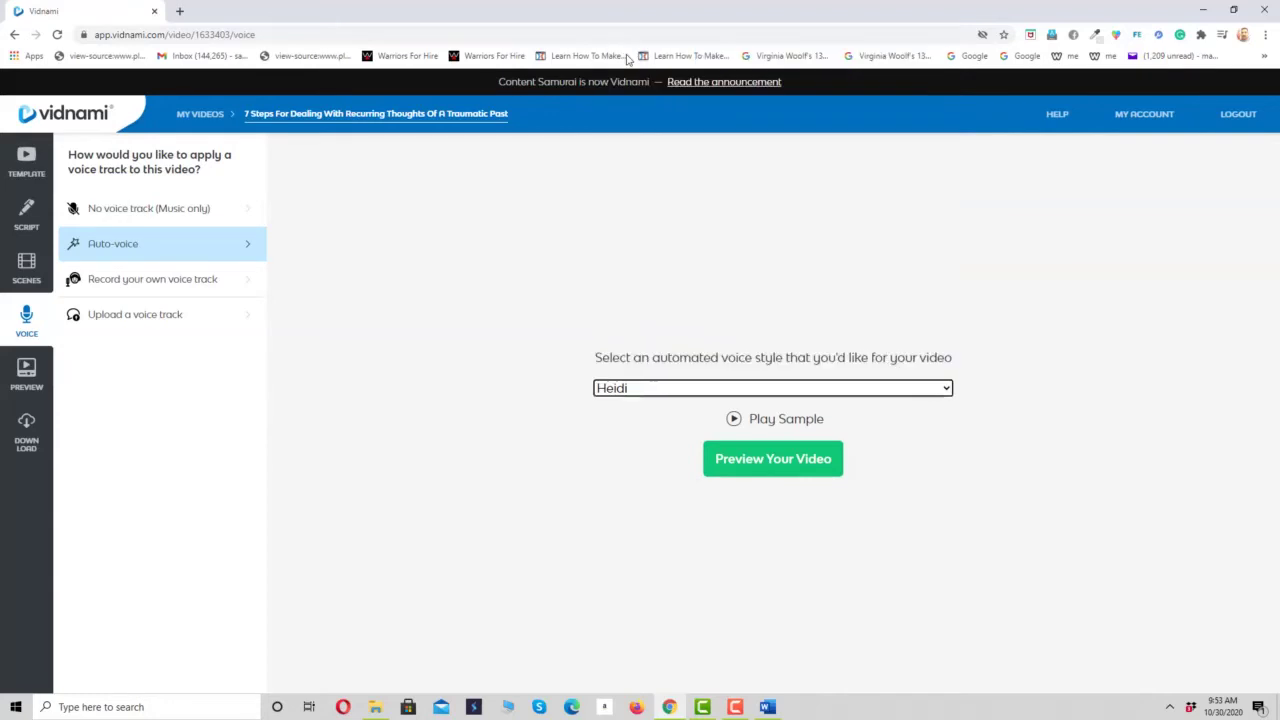
left_click(734, 420)
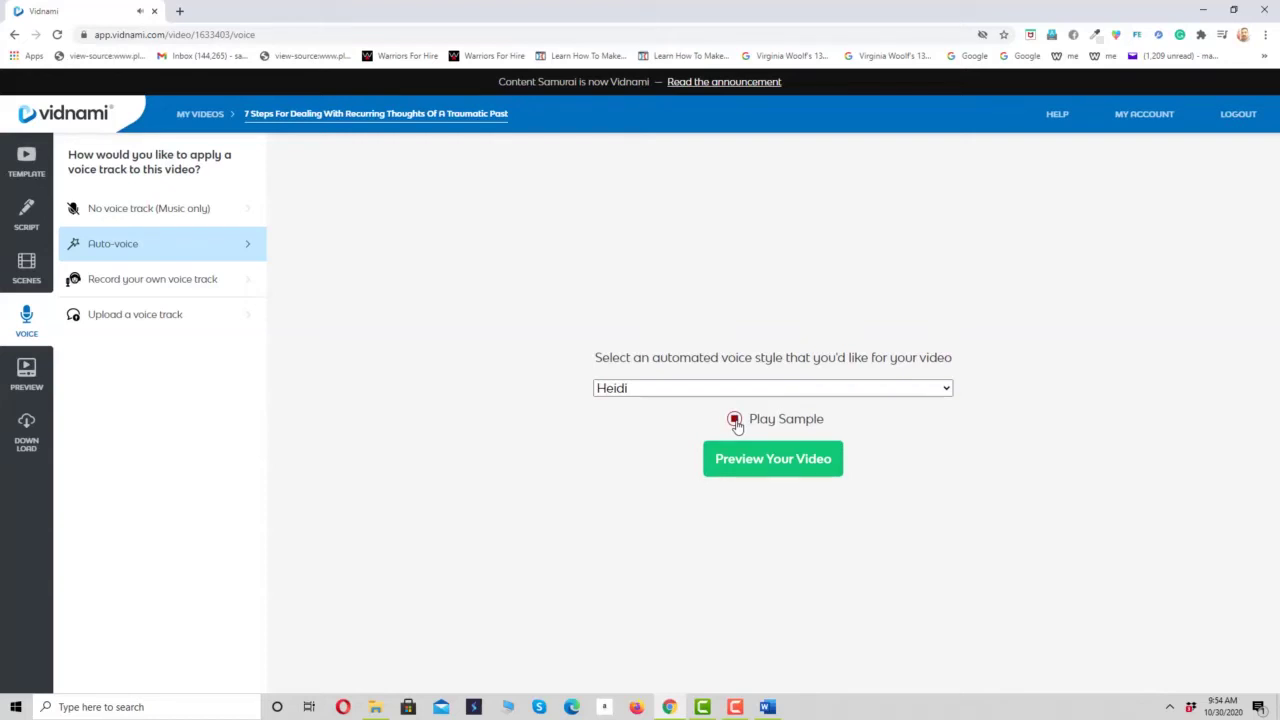
- Play the sample of the Anna auto-voice, and try the own-recording voice option while dismissing the microphone request
left_click(857, 390)
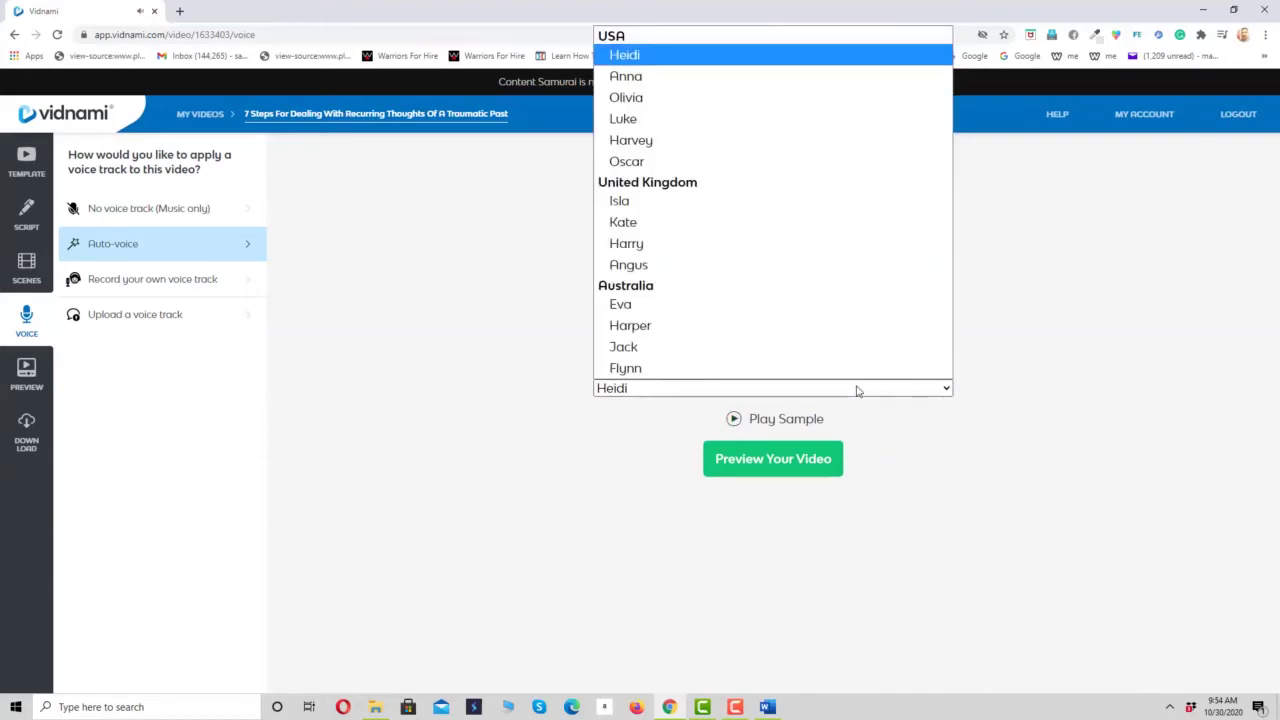
left_click(687, 78)
left_click(736, 420)
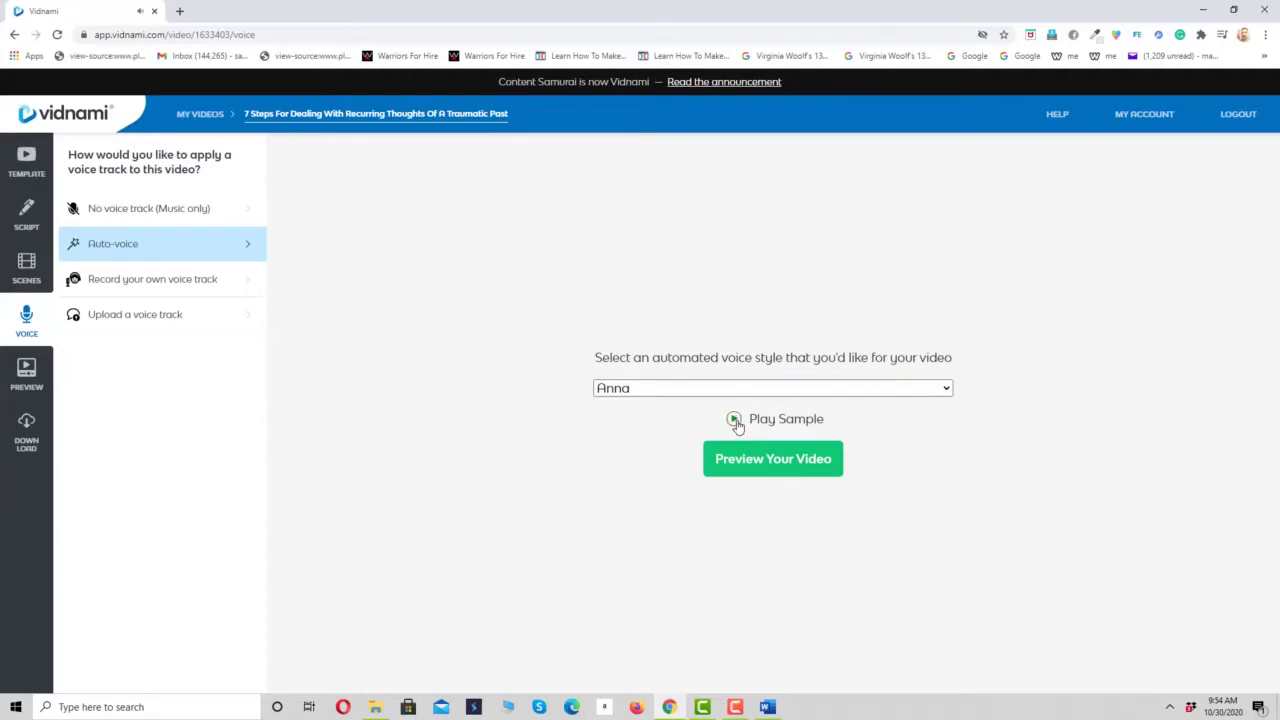
left_click(734, 387)
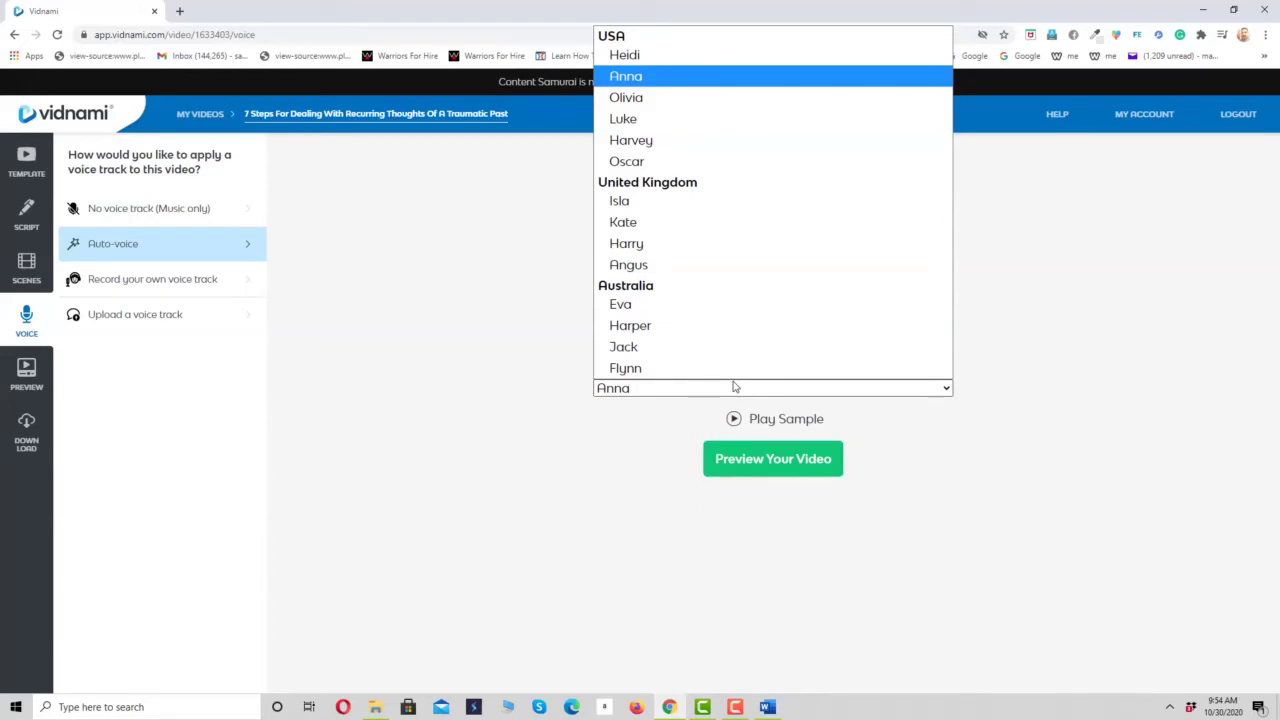
left_click(730, 390)
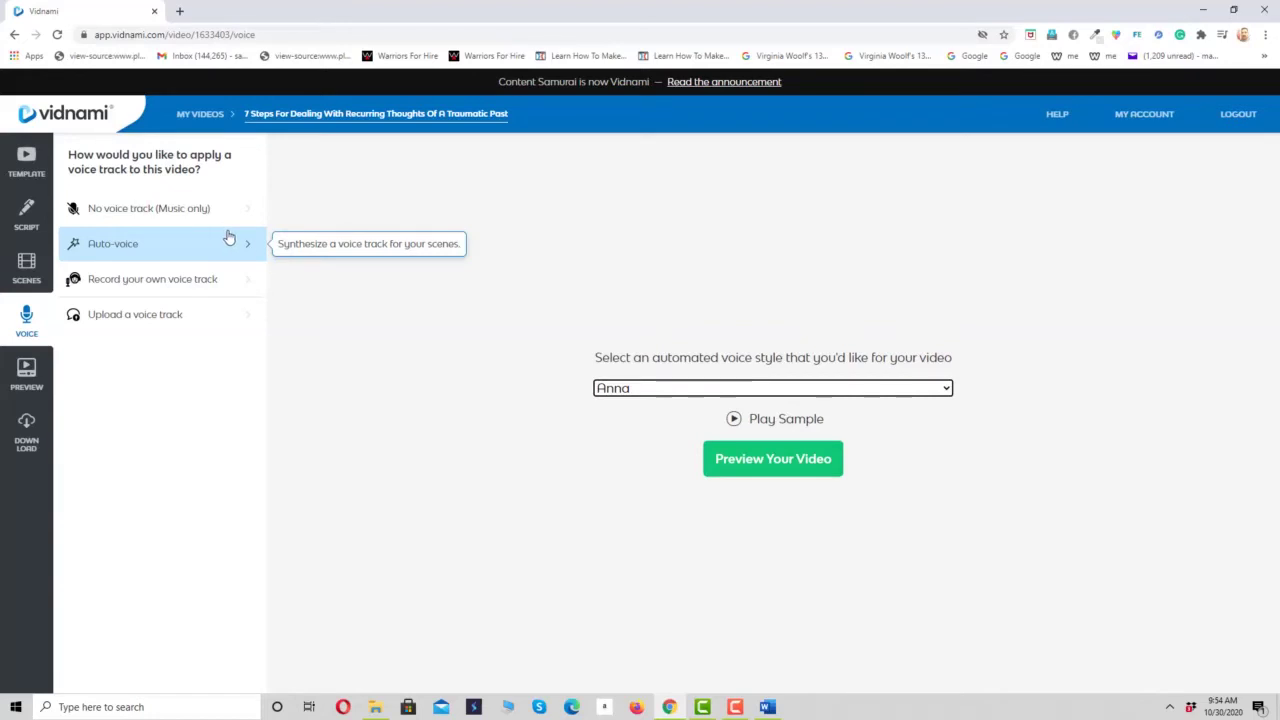
left_click(157, 289)
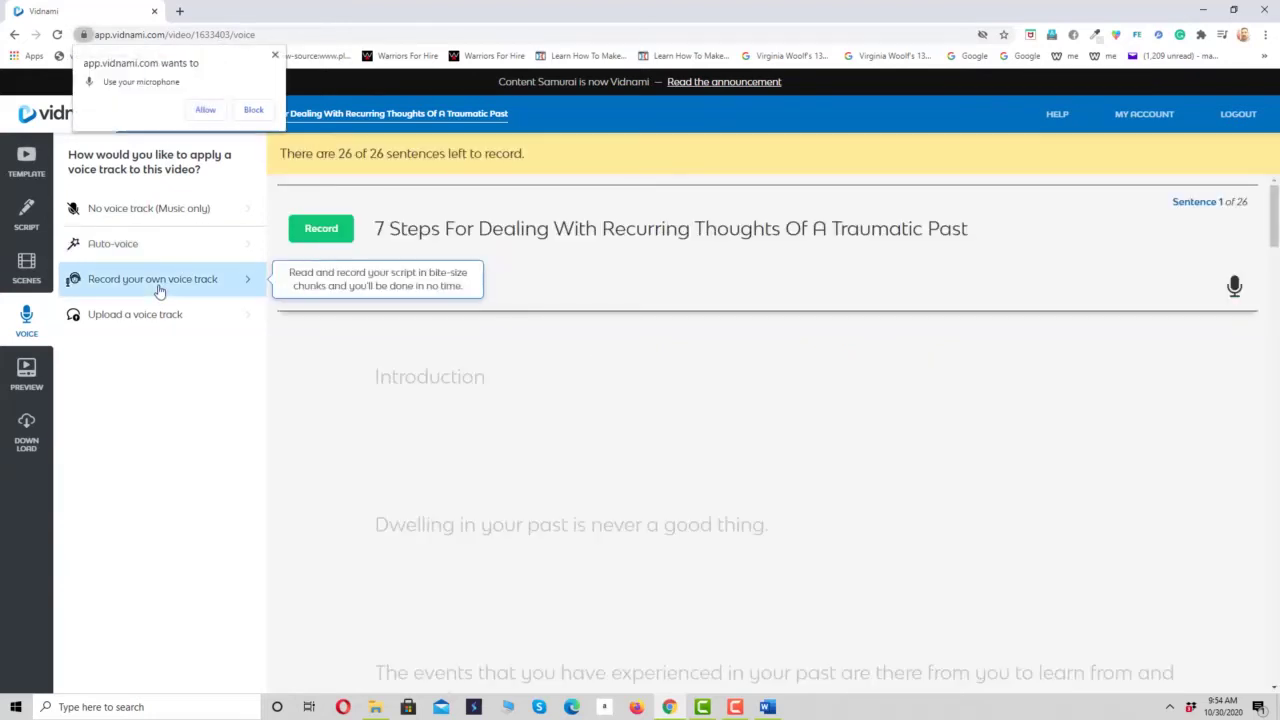
left_click(275, 55)
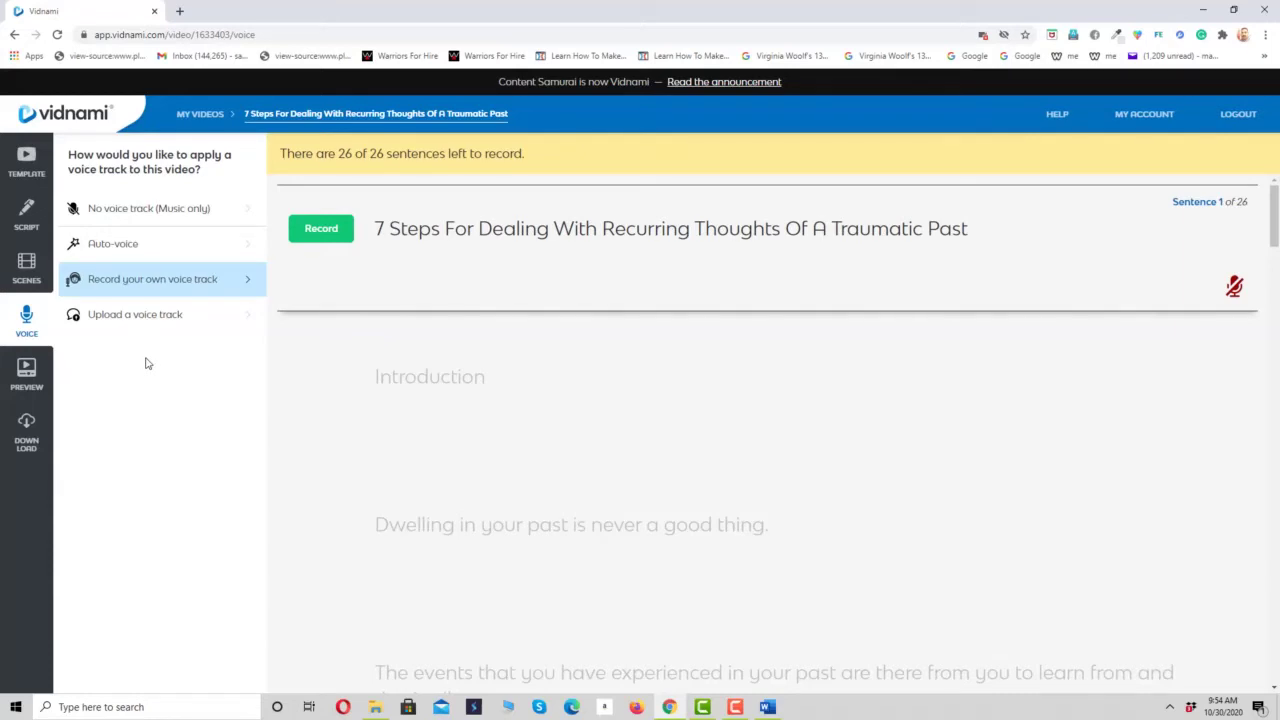
- Upload a pre-recorded voice track for the video from the DEMO folder on the Desktop
left_click(157, 318)
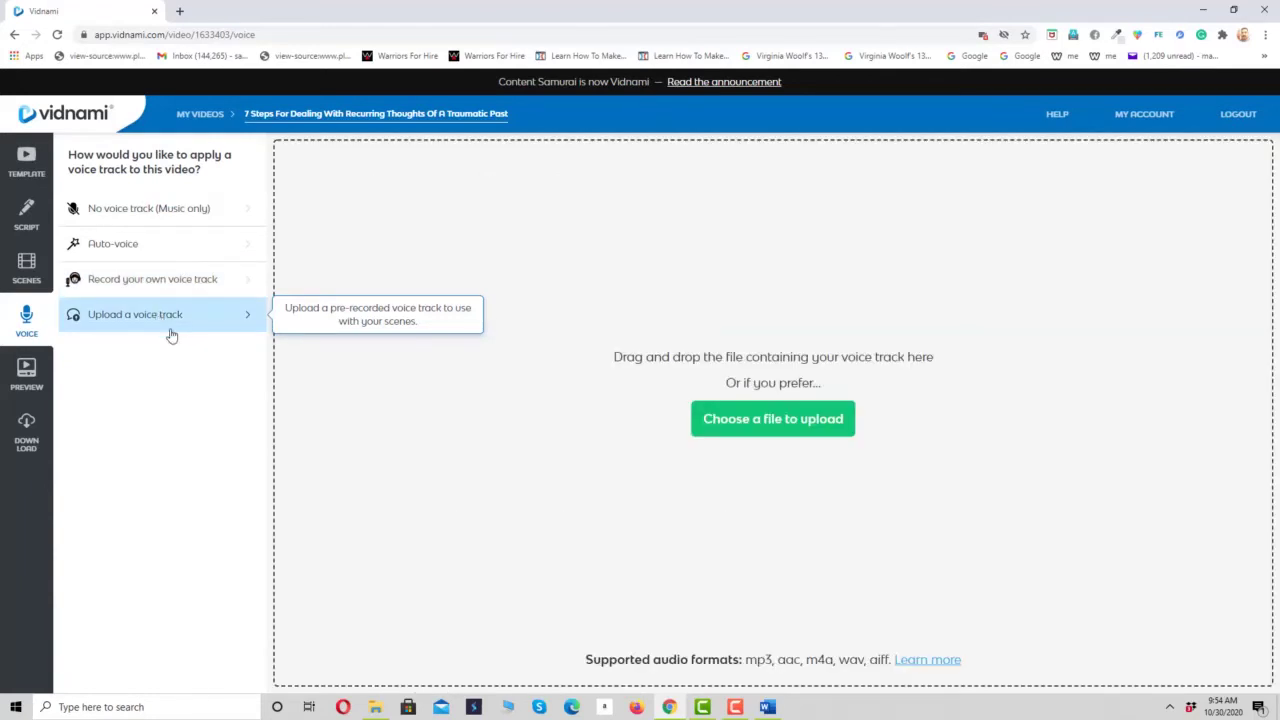
left_click(778, 422)
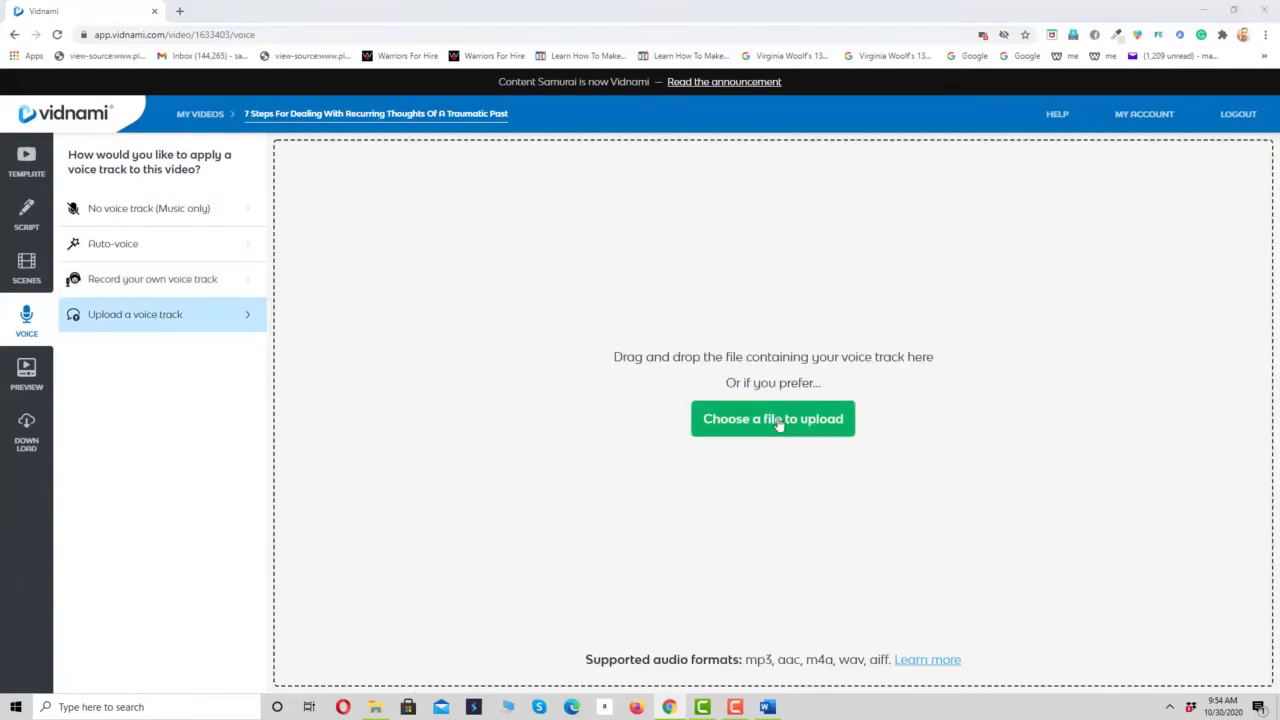
scroll(424, 388, "up", 3)
left_click(373, 313)
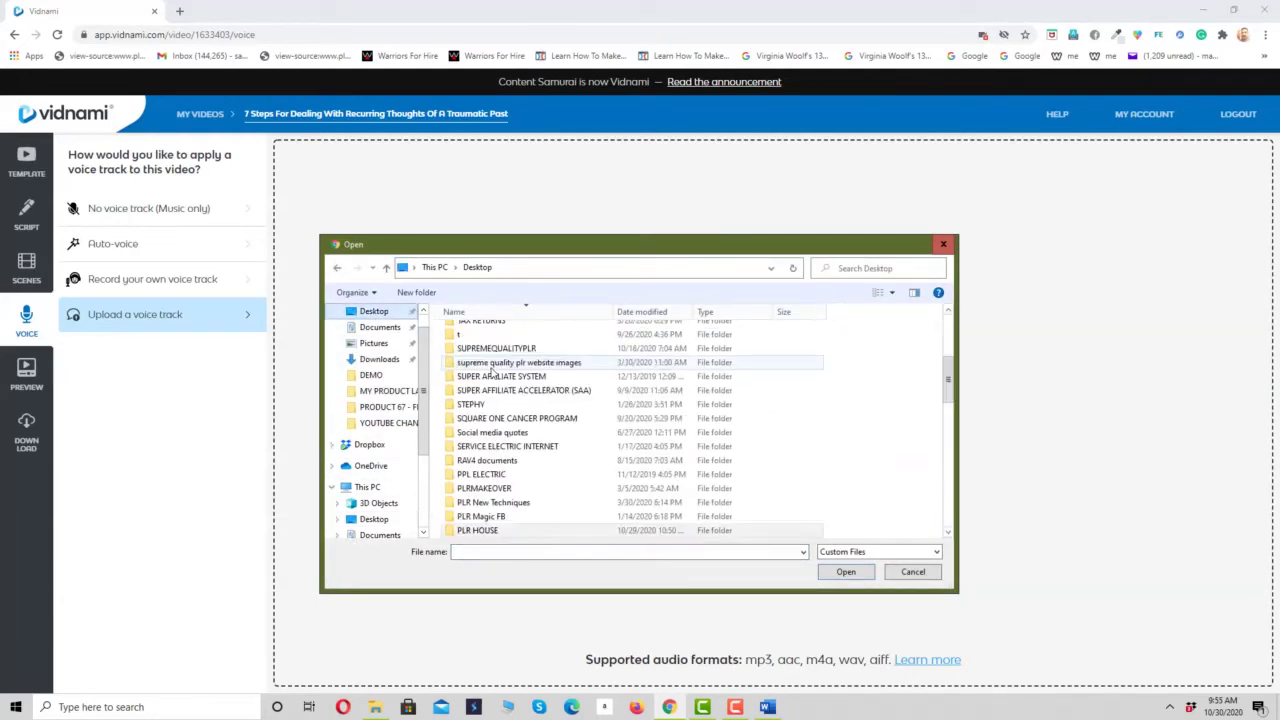
scroll(490, 370, "down", 5)
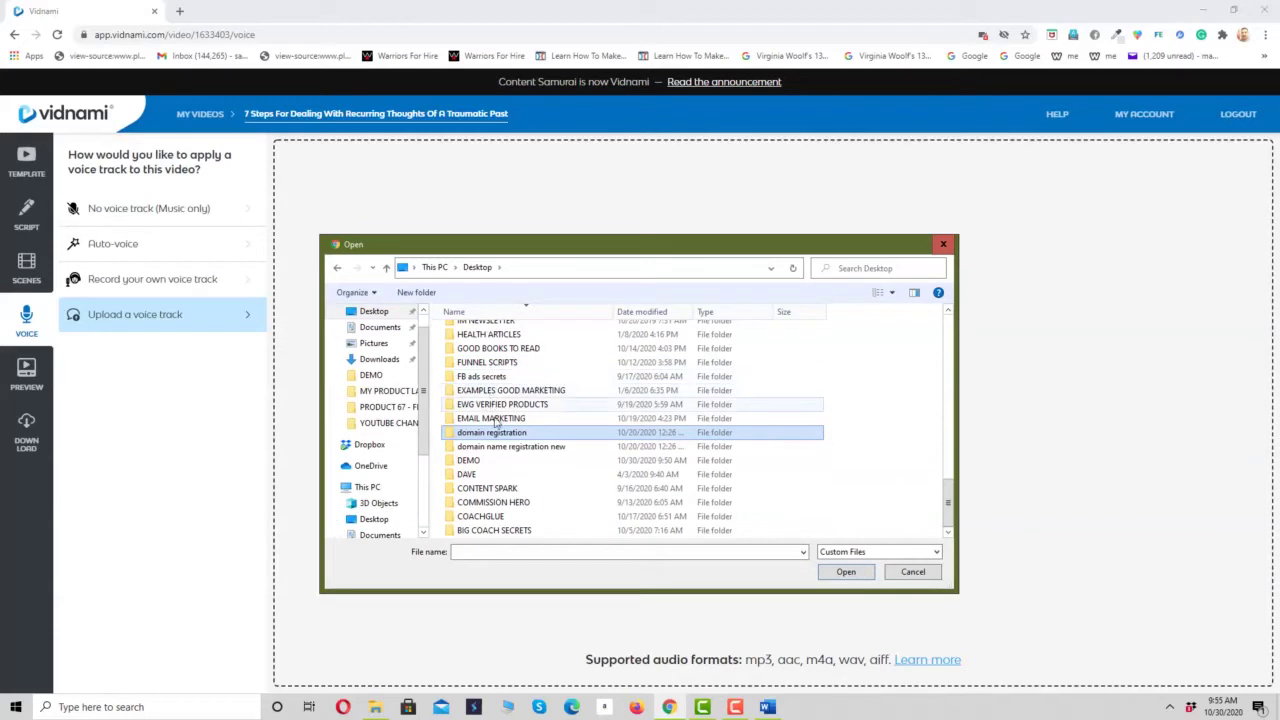
double_click(485, 463)
double_click(489, 336)
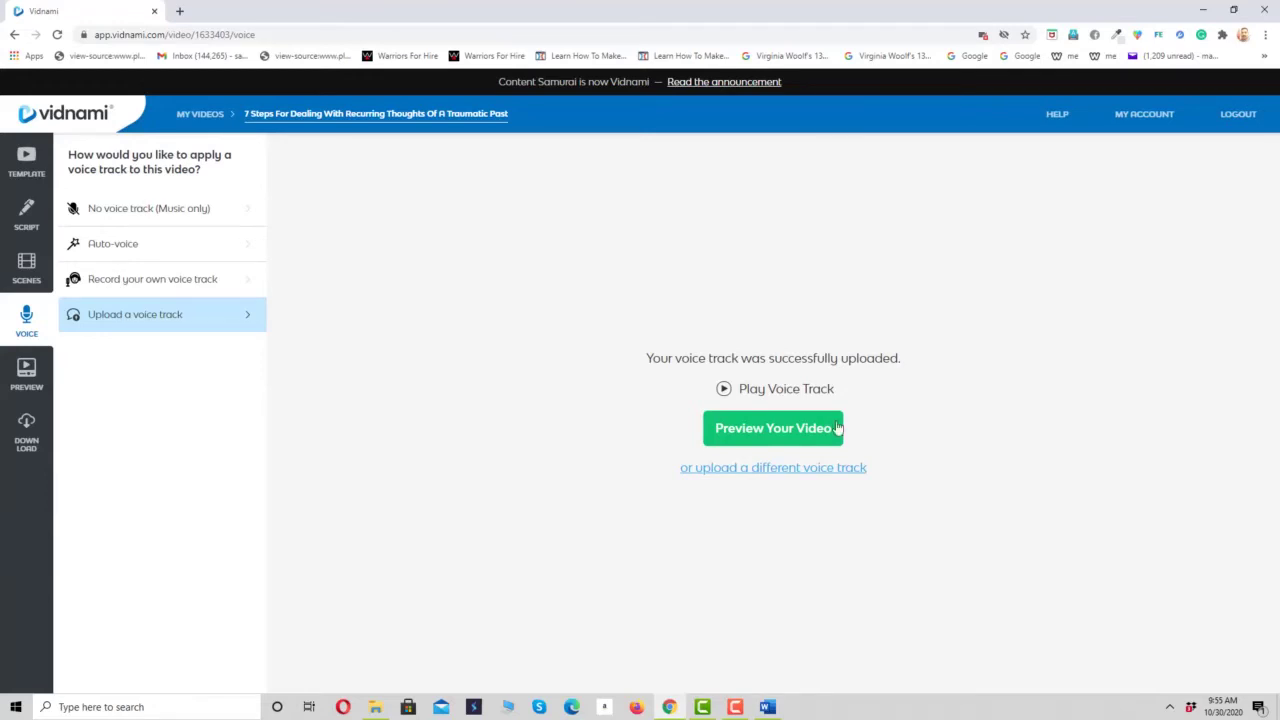
- Preview the video with the uploaded voice track, playing about the first 30 seconds and pausing
left_click(790, 432)
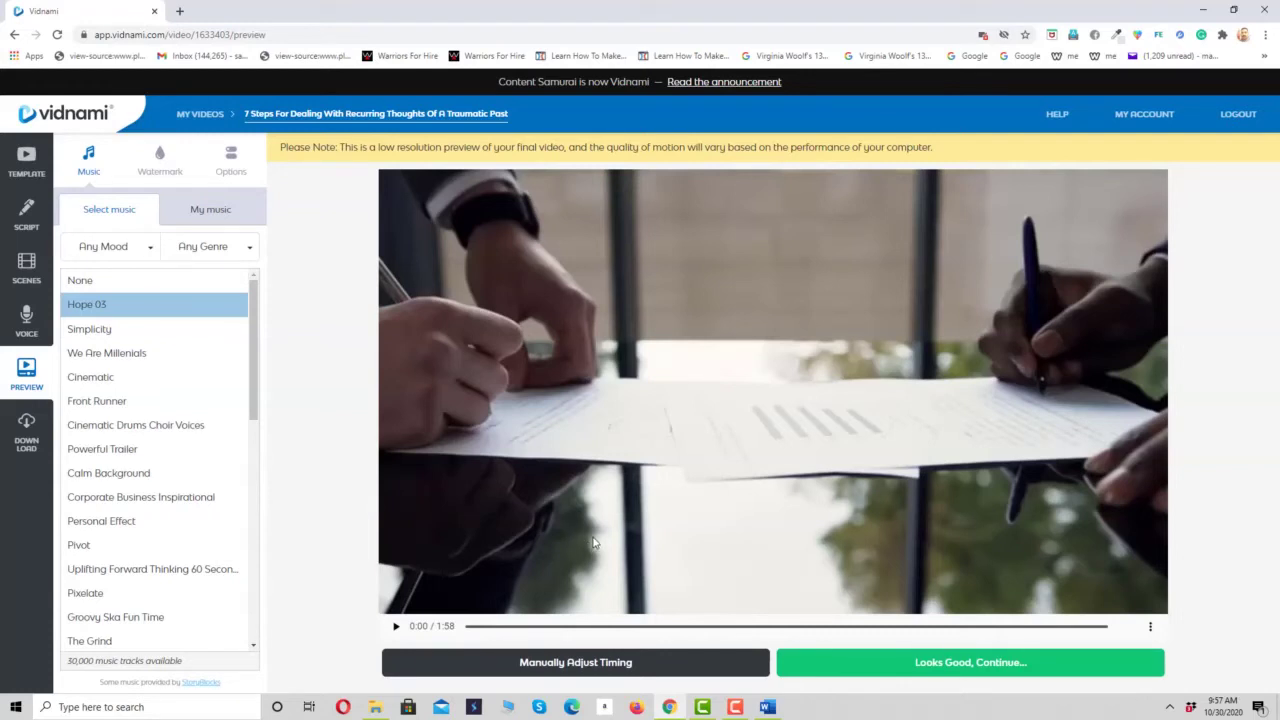
left_click(397, 627)
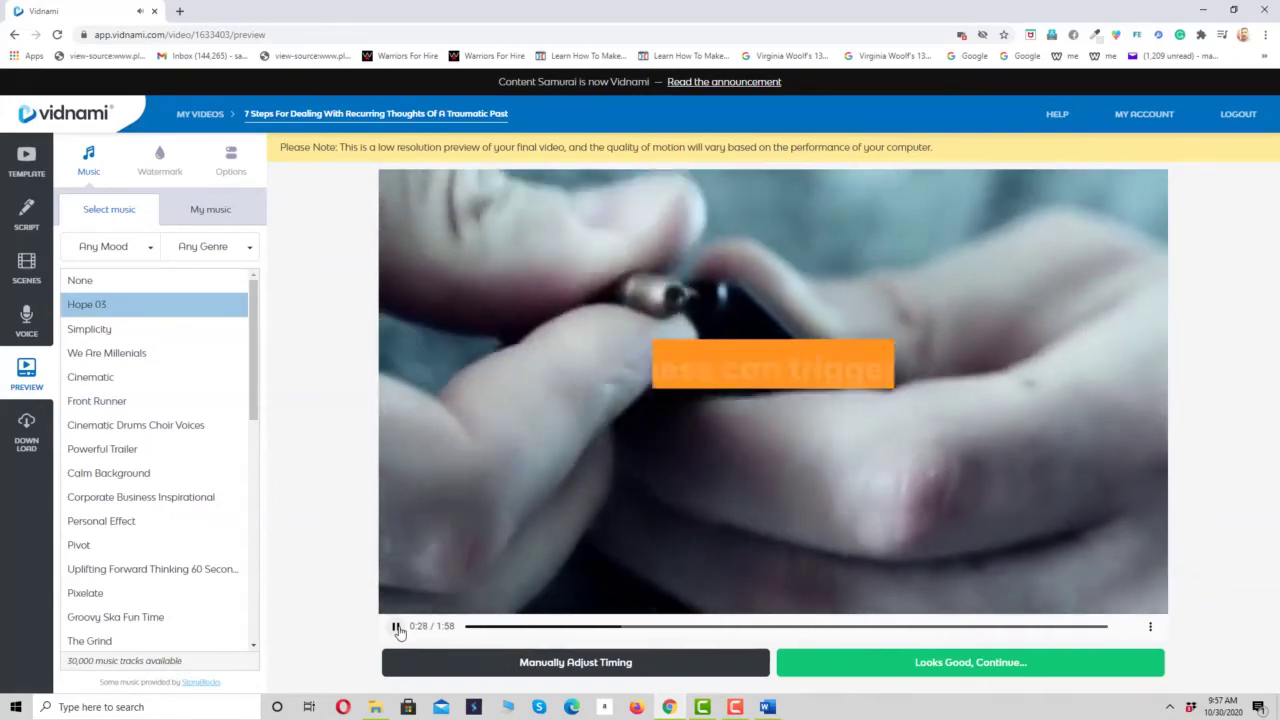
left_click(397, 627)
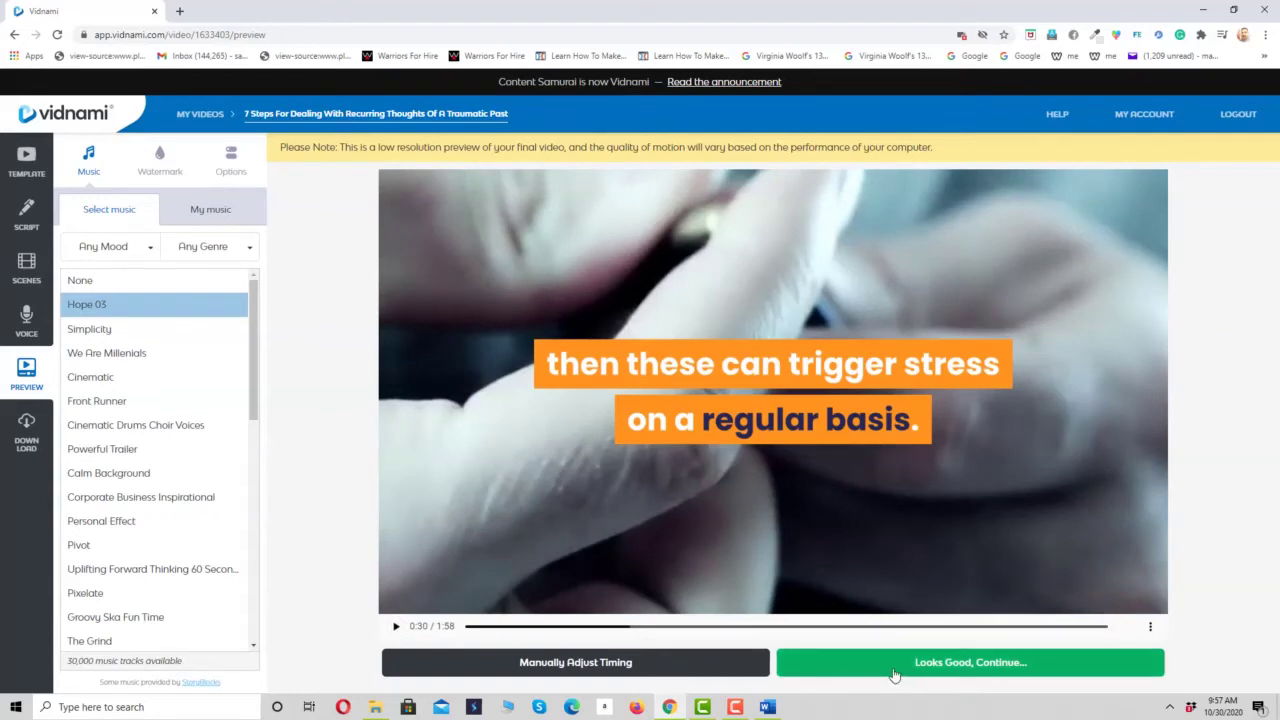
- Accept the preview and generate the final video in High Definition (720p resolution)
left_click(976, 667)
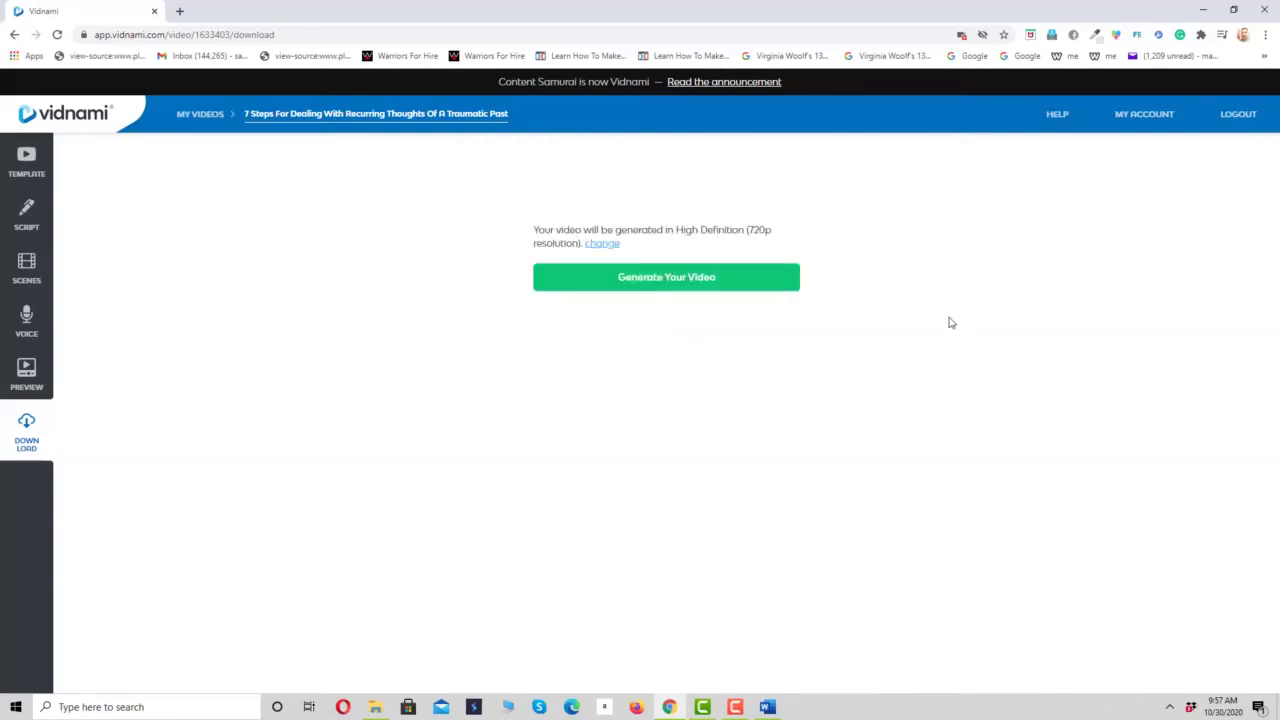
left_click(650, 285)
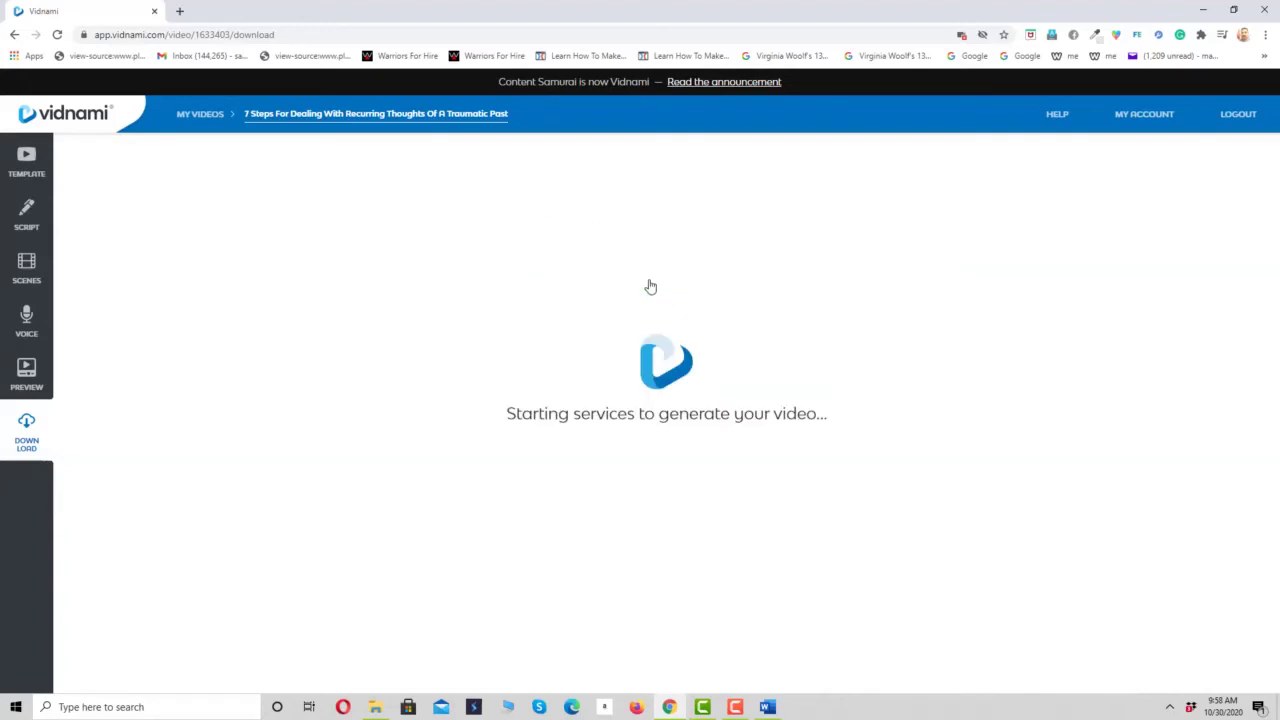